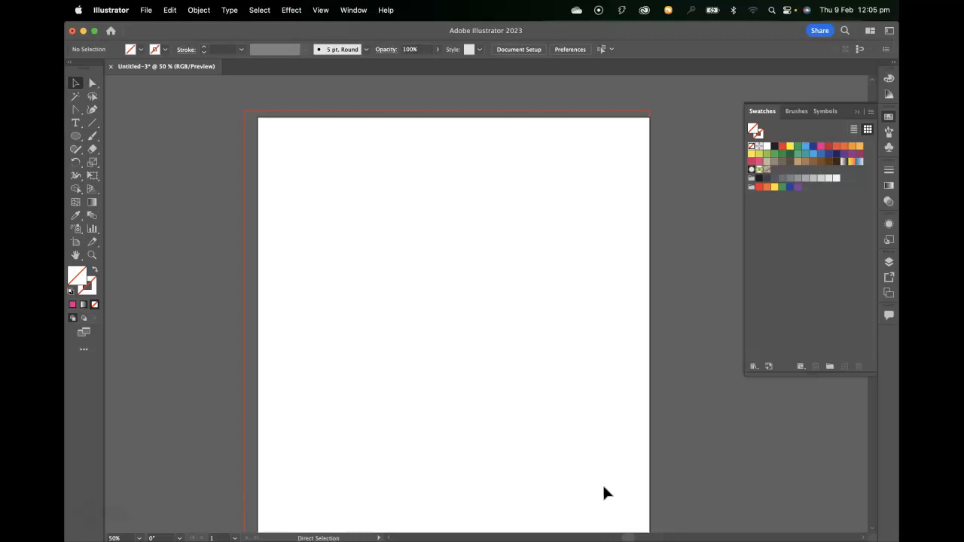
Paste the pink target of concentric circles and move it to the upper-left corner of the artboard
key("super+v")
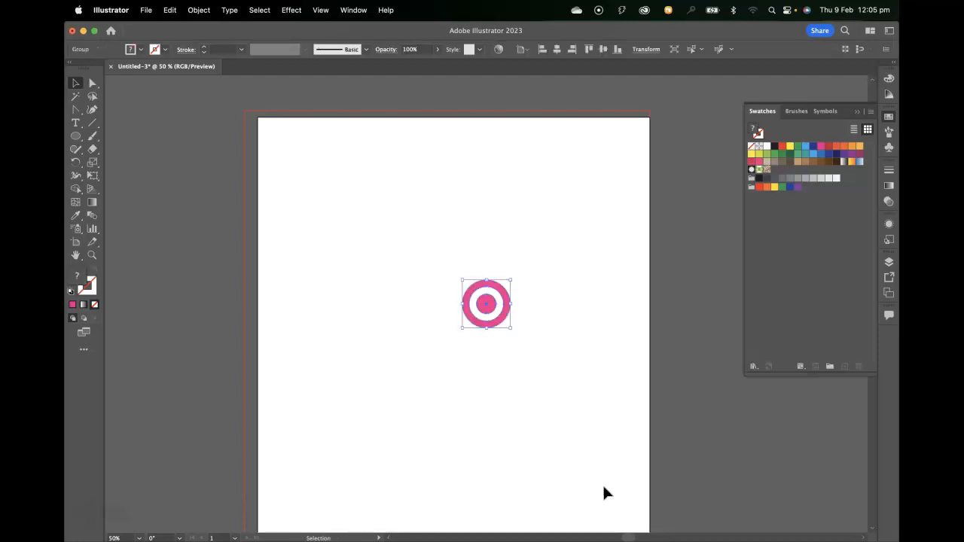
left_click_drag(519, 329, 301, 165)
key("super+=")
key("space")
left_click_drag(585, 346, 331, 201)
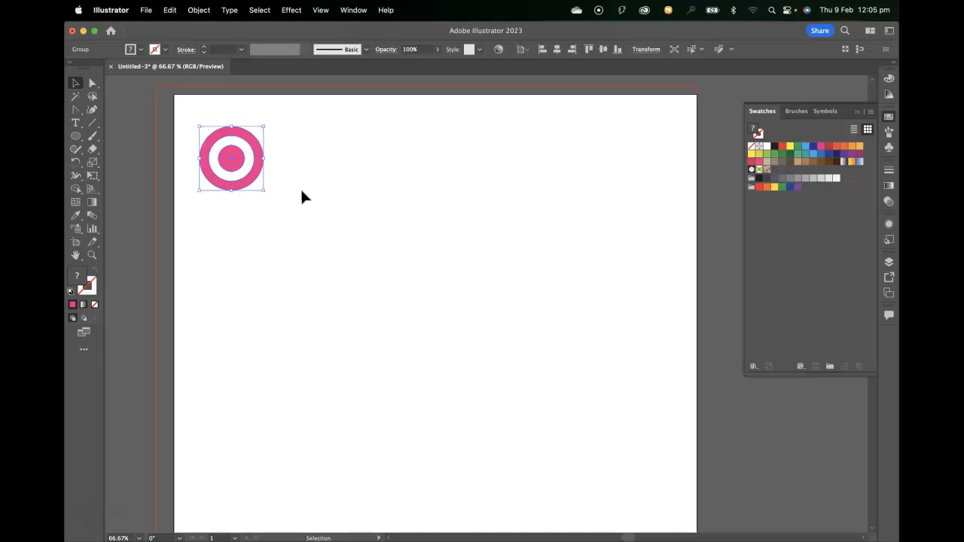
Duplicate the pink target horizontally to the upper-right corner of the artboard
key("space")
mouse_move(312, 243)
left_mouse_down()
mouse_move(314, 204)
mouse_move(305, 226)
left_mouse_up()
left_click_drag(233, 155, 638, 166)
left_click(641, 262)
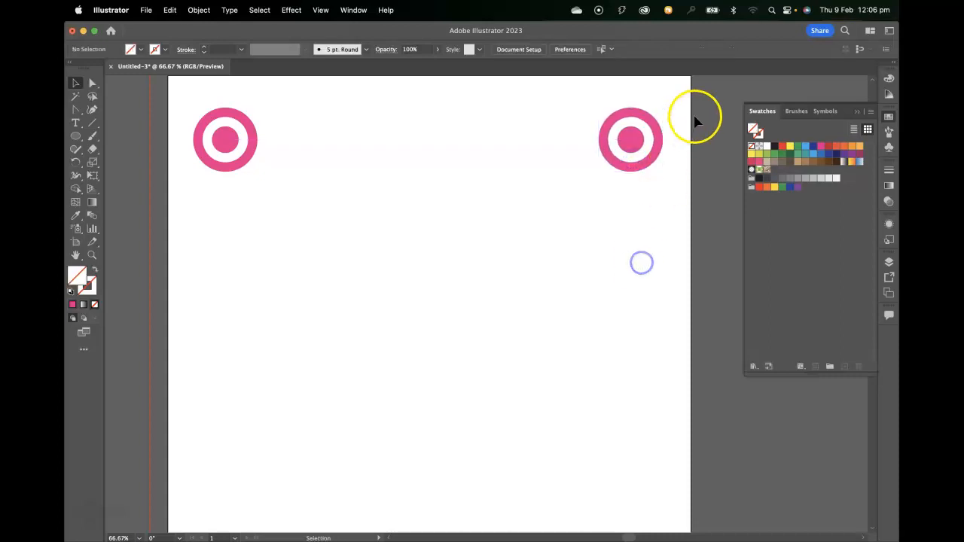
Duplicate both upper targets straight down to form a second row lower on the artboard
left_click_drag(676, 93, 147, 212)
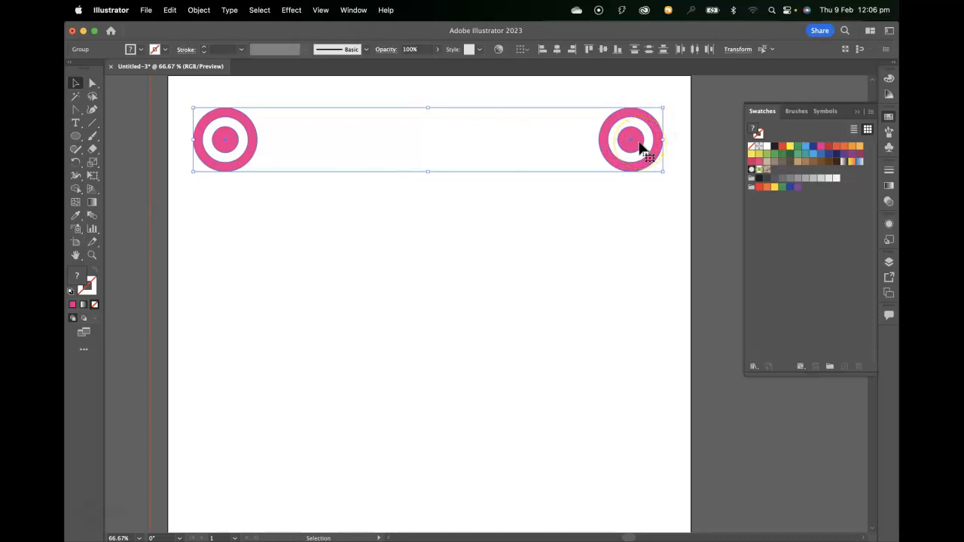
left_click_drag(640, 149, 628, 509)
key("super+minus")
key("space")
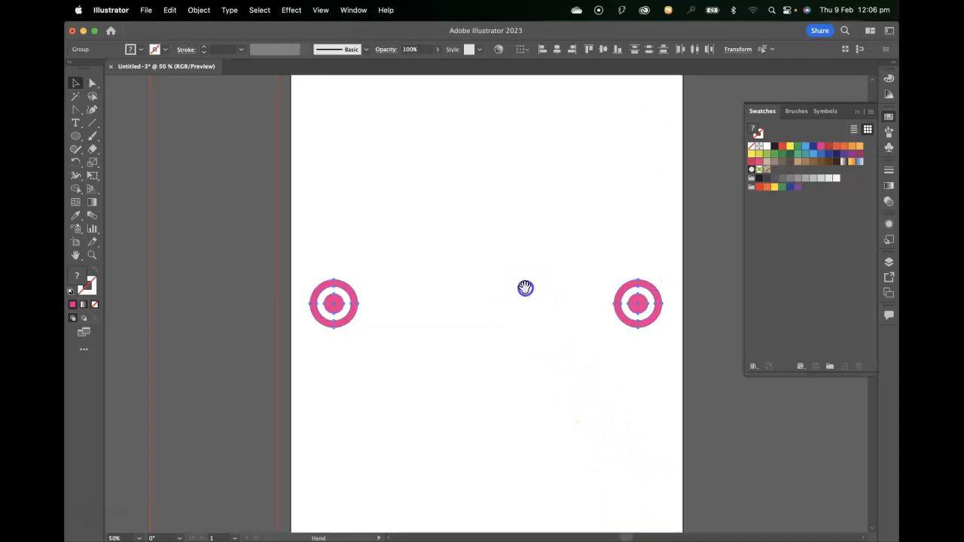
left_click_drag(532, 268, 506, 453)
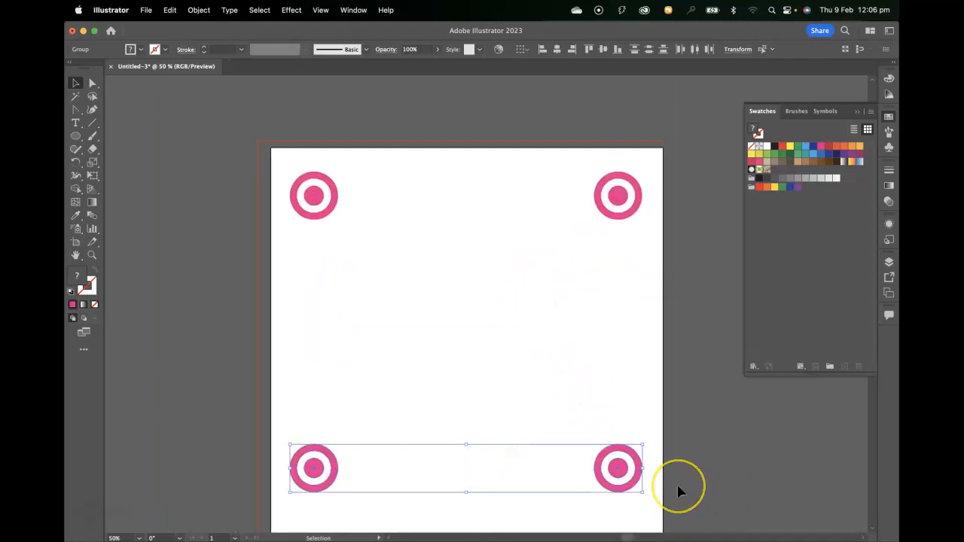
key("space")
left_click_drag(645, 455, 634, 417)
key("space")
left_click_drag(420, 306, 424, 313)
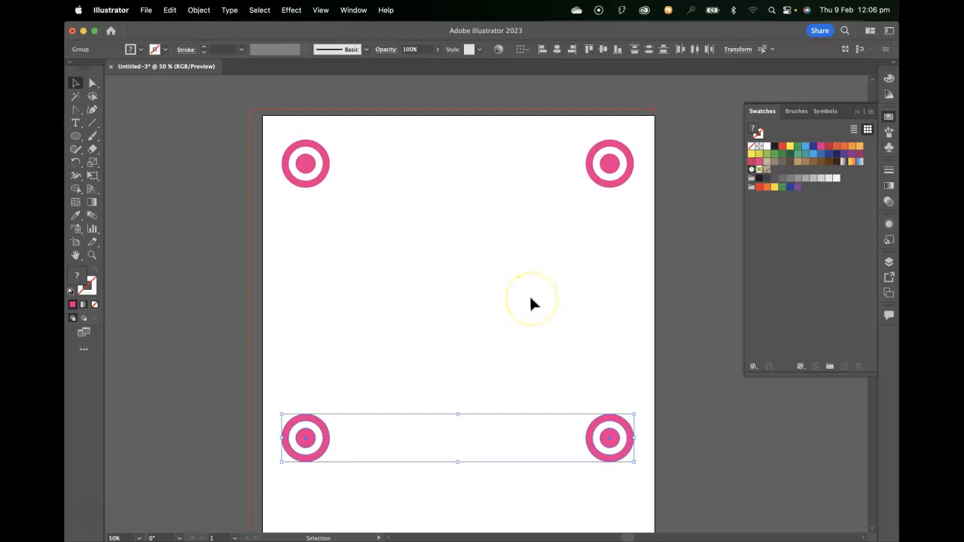
left_click(92, 83)
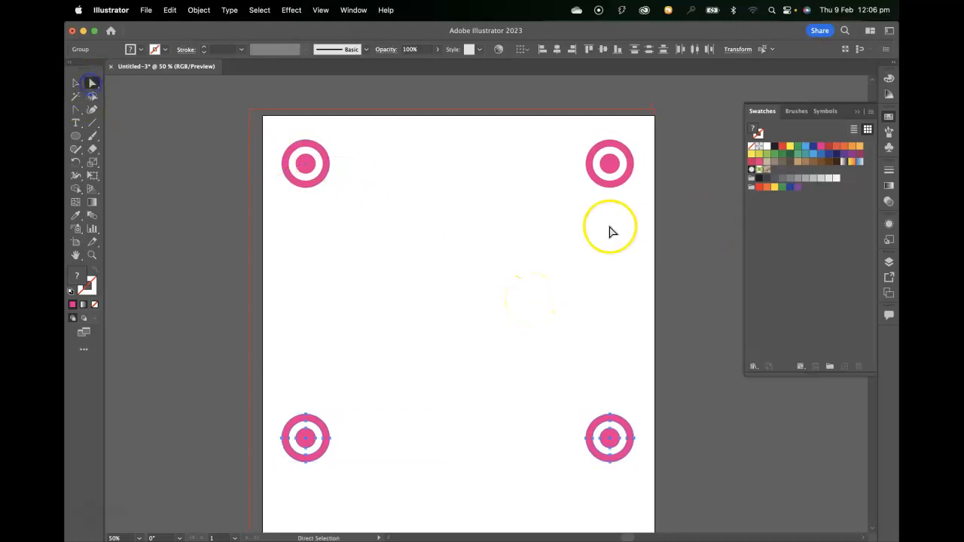
left_click(280, 168)
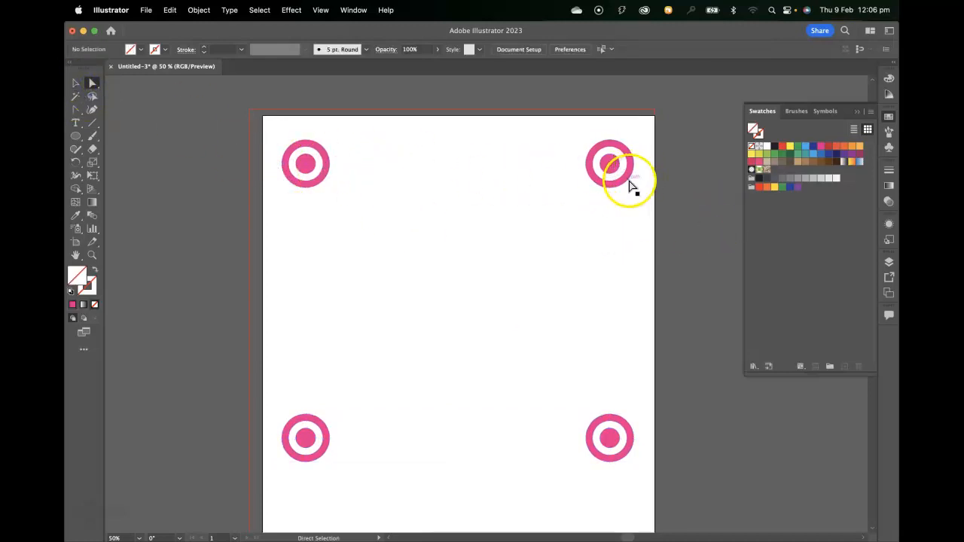
left_click(629, 185)
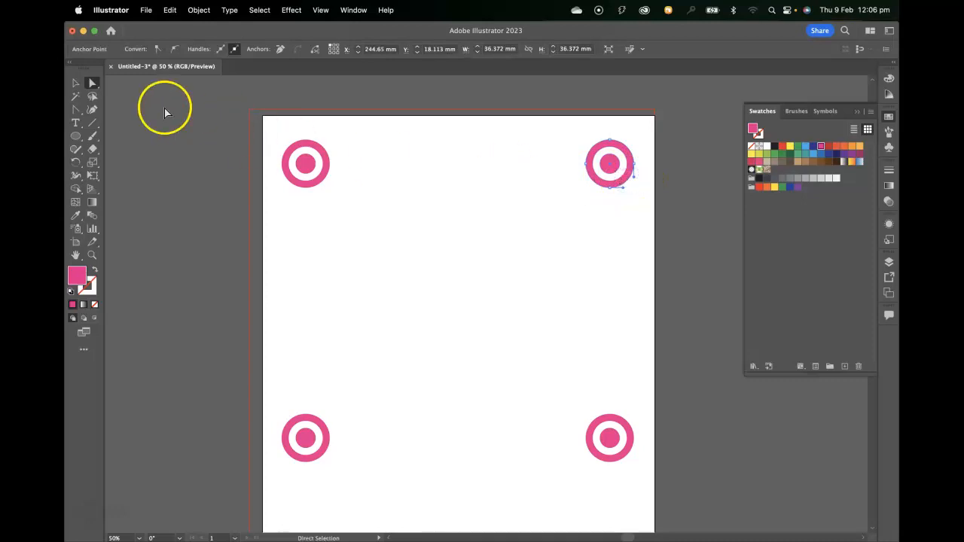
Use Group Selection to recolour the outer and centre circles of the upper-right target with the light orange swatch
left_click(93, 84)
left_click(161, 98)
left_click(697, 112)
left_click(623, 181)
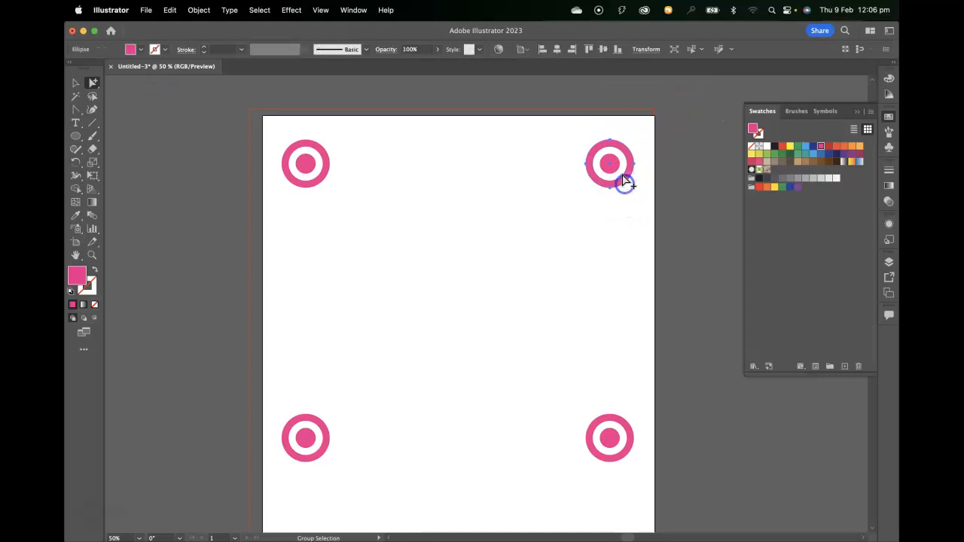
left_click(613, 169, "shift")
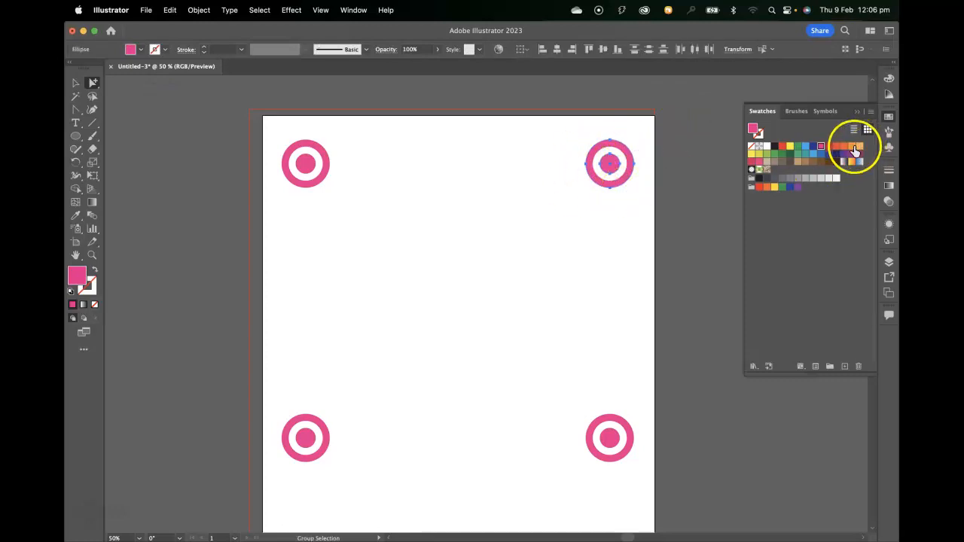
left_click(852, 146)
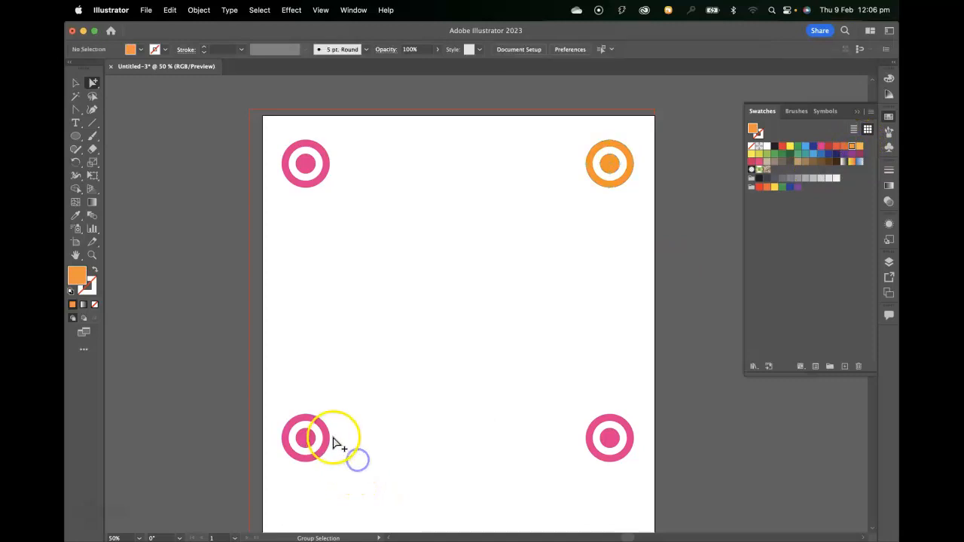
Recolour the outer and centre circles of the lower-left target with the same orange swatch
left_click(323, 442)
left_click(313, 444, "shift")
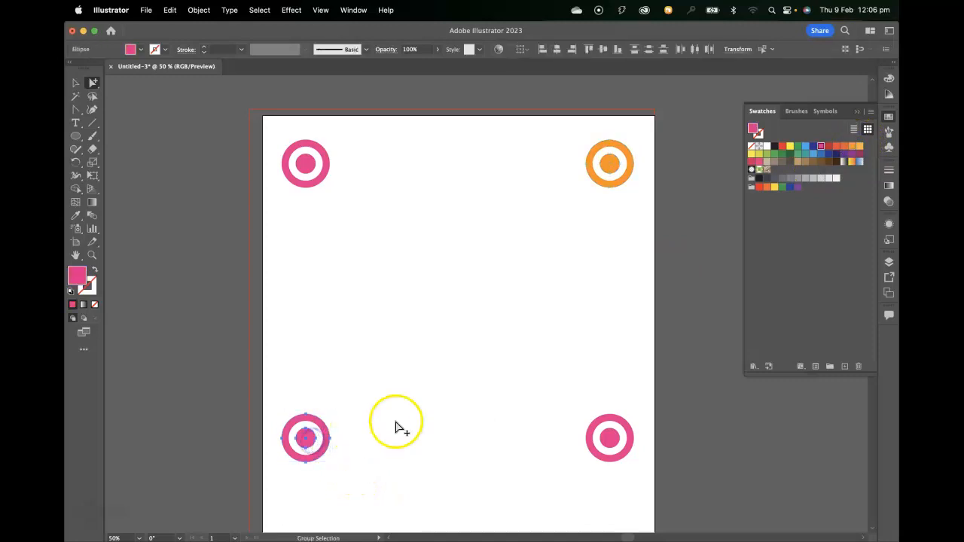
left_click(852, 147)
left_click(577, 296)
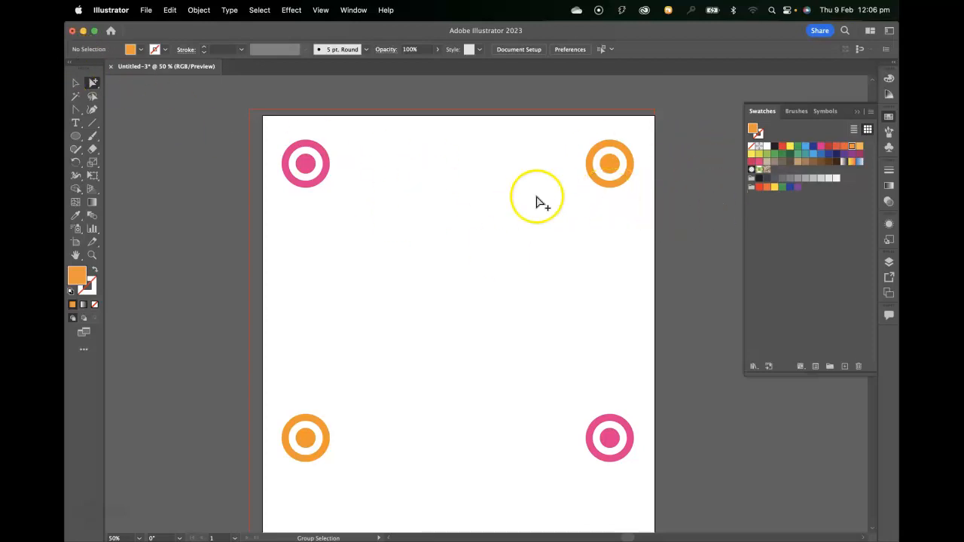
Inside the upper-right orange target's group, shrink the centre circle and enlarge the white circle, both about their centres
left_click_drag(569, 196, 427, 261)
key("super+equal")
key("super+equal")
key("super+equal")
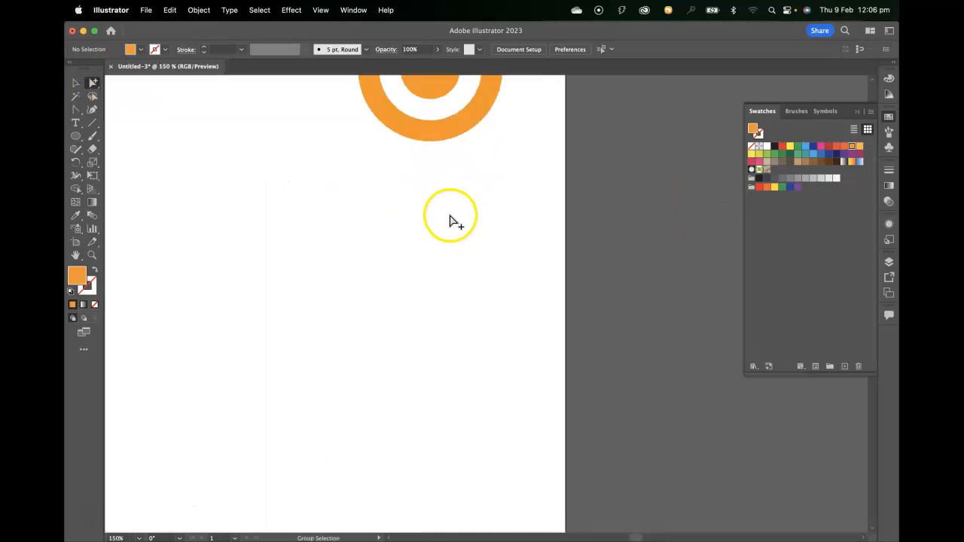
left_click_drag(452, 218, 497, 492)
left_click(75, 82)
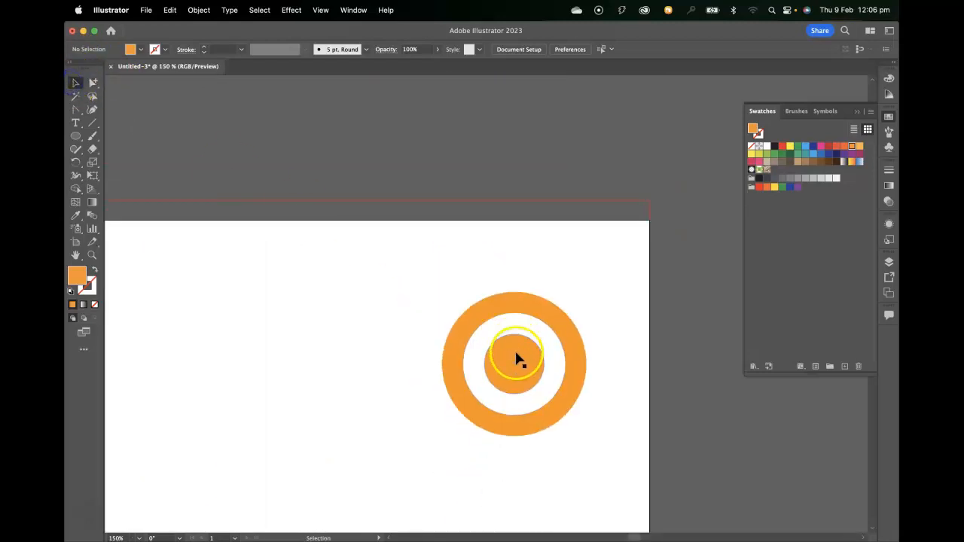
double_click(517, 356)
left_click(512, 371)
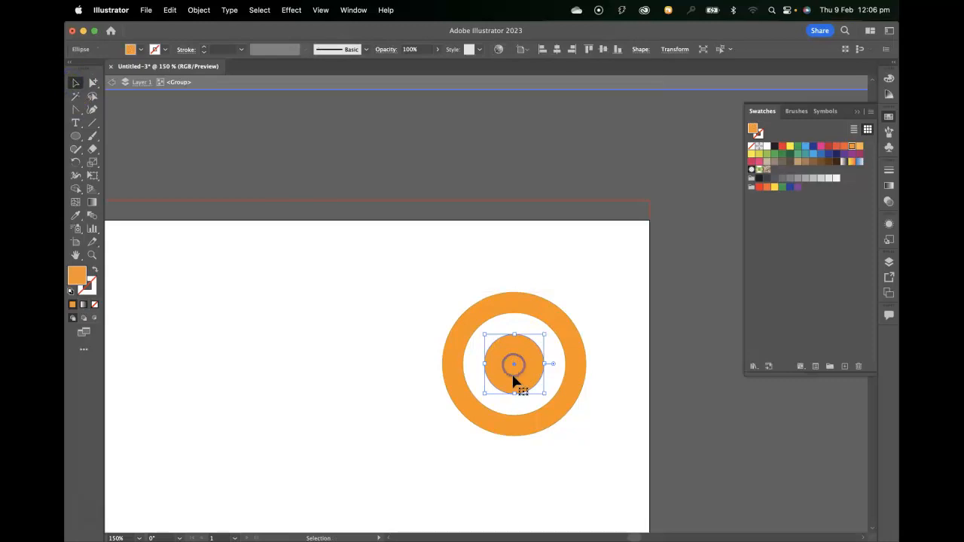
left_click_drag(545, 396, 537, 383)
left_click(546, 398)
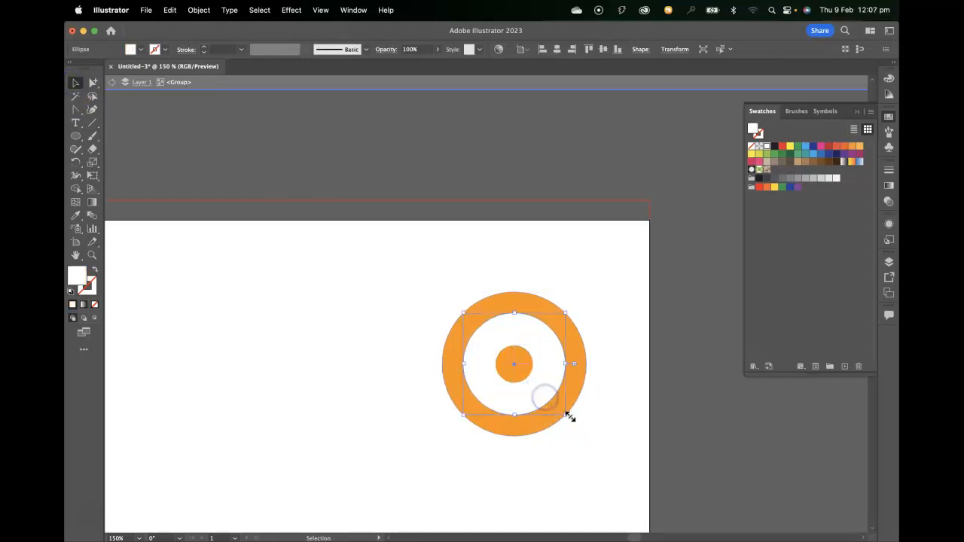
left_click_drag(565, 415, 572, 427)
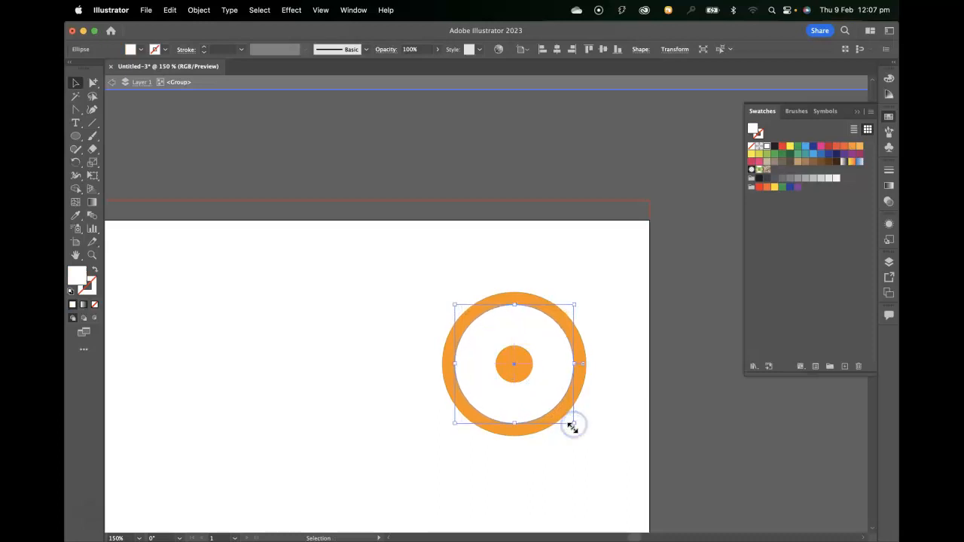
left_click(112, 83)
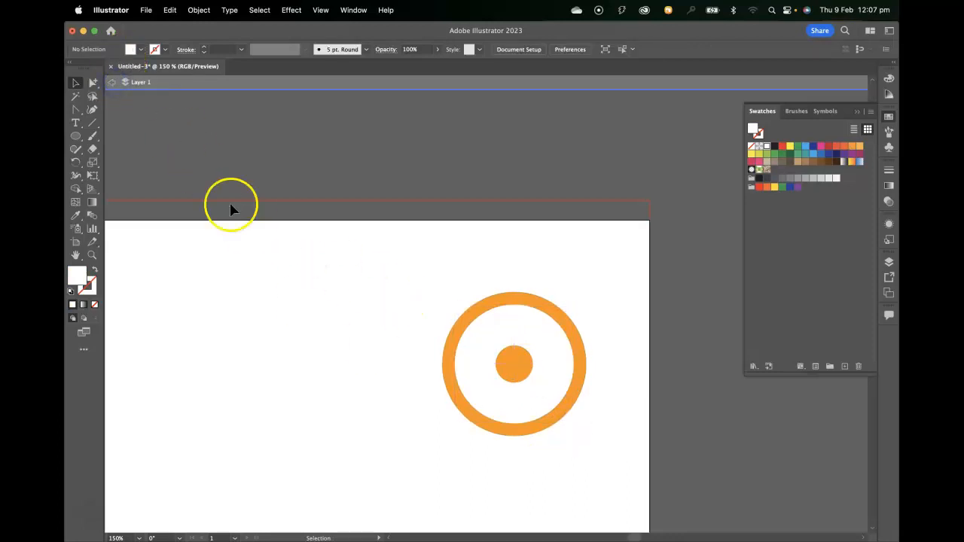
Inside the lower-right pink target's group, enlarge the centre circle and the white circle to leave only a thin white ring
scroll(383, 405, "down", 15)
double_click(517, 211)
left_click(520, 229)
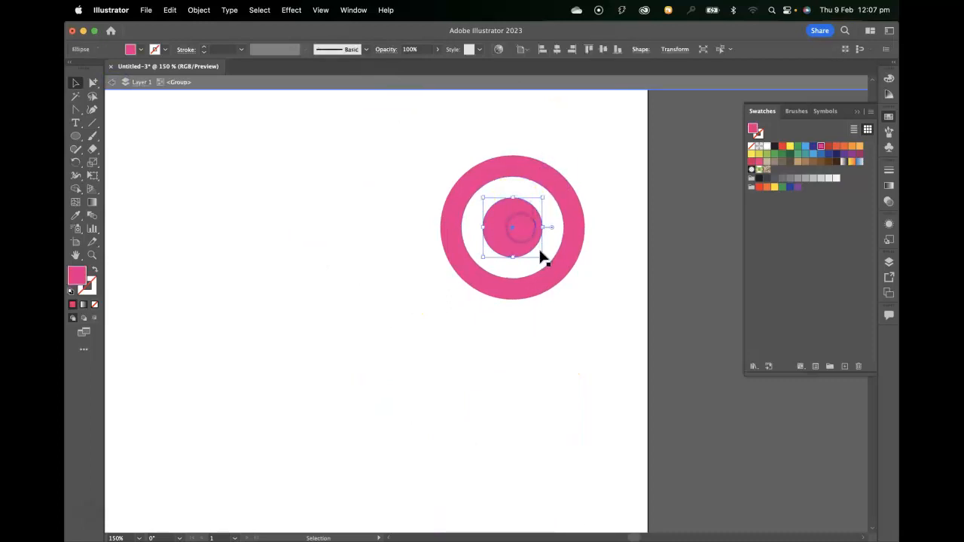
left_click_drag(544, 258, 564, 275)
left_click(514, 282)
left_click(532, 259)
left_click_drag(409, 279, 640, 307)
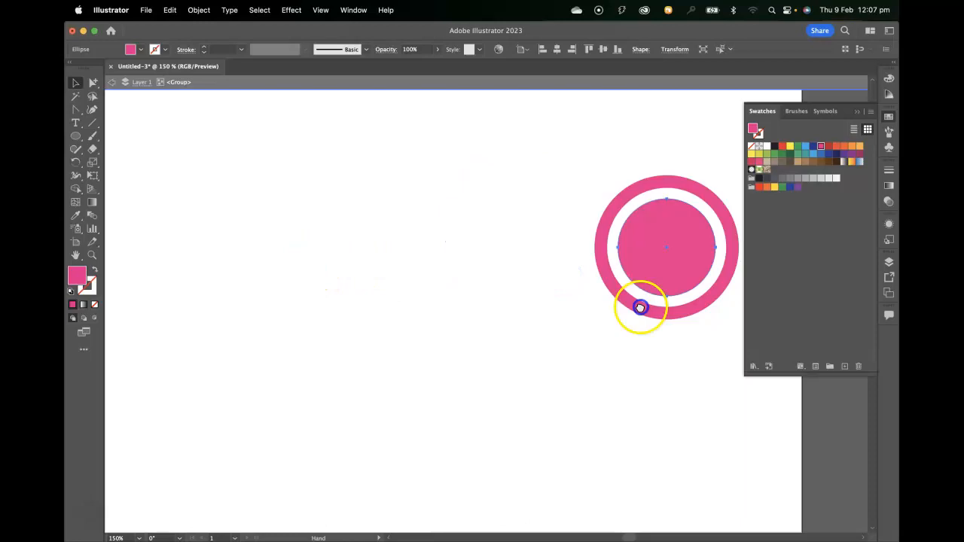
left_click_drag(316, 280, 565, 271)
left_click_drag(231, 277, 361, 271)
left_click(112, 82)
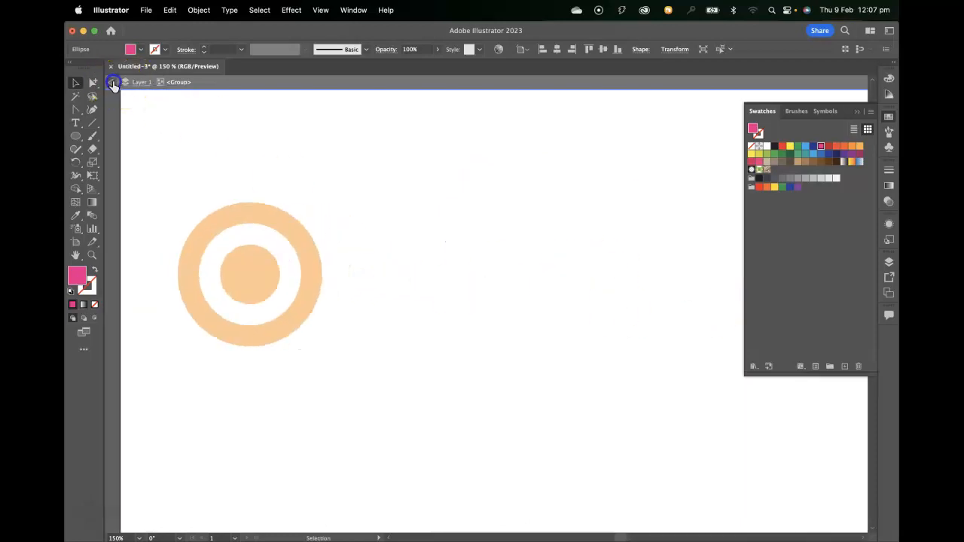
Inside the lower-left orange target's group, shrink the centre circle to a small dot and enlarge the white circle for a thin outer ring
double_click(242, 265)
left_click(247, 269)
left_click_drag(278, 304, 264, 287)
left_click(271, 313)
left_click_drag(300, 325, 314, 338)
left_click(398, 353)
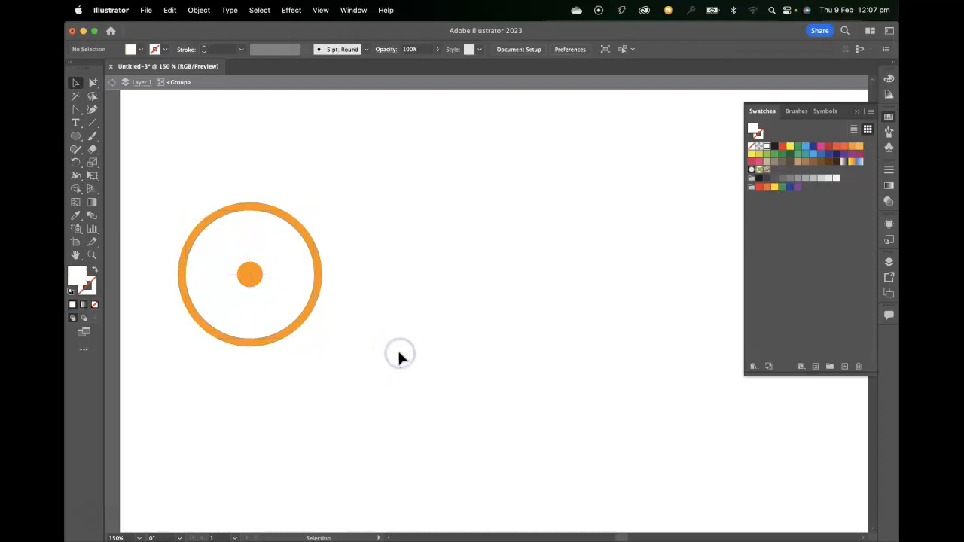
left_click(111, 85)
left_click(378, 181)
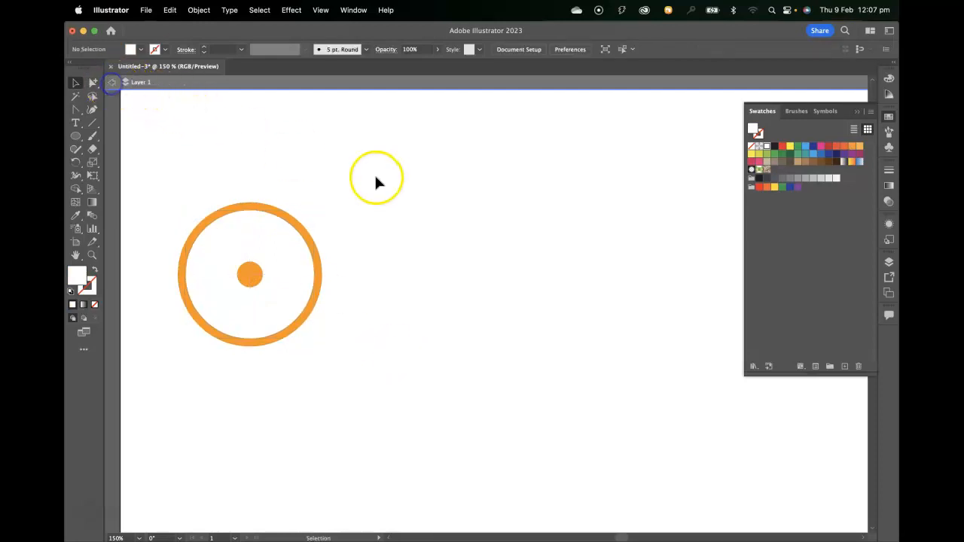
Inside the upper-right orange target's group, shrink the white circle to a narrow ring around the centre dot
key("super+minus")
key("super+minus")
key("super+minus")
key("super+minus")
left_click_drag(529, 237, 494, 296)
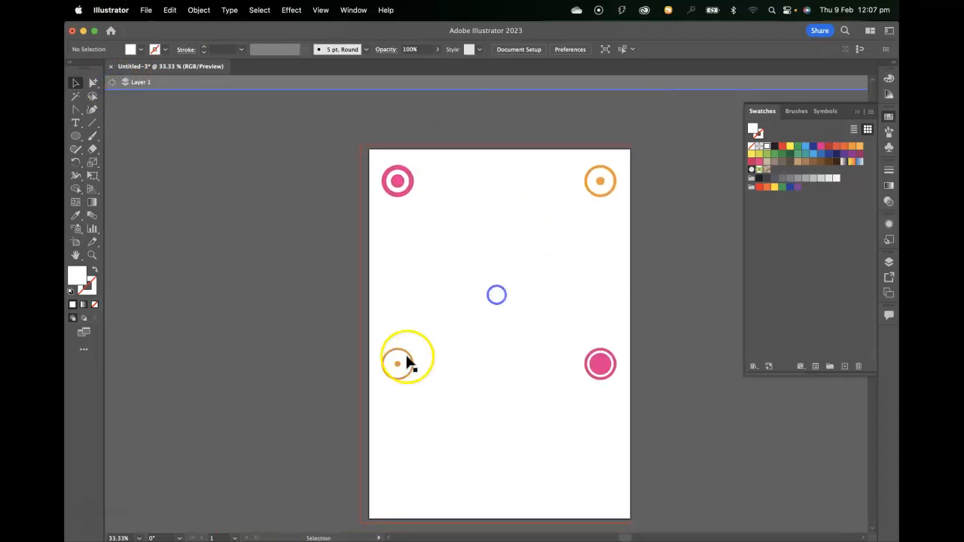
double_click(600, 197)
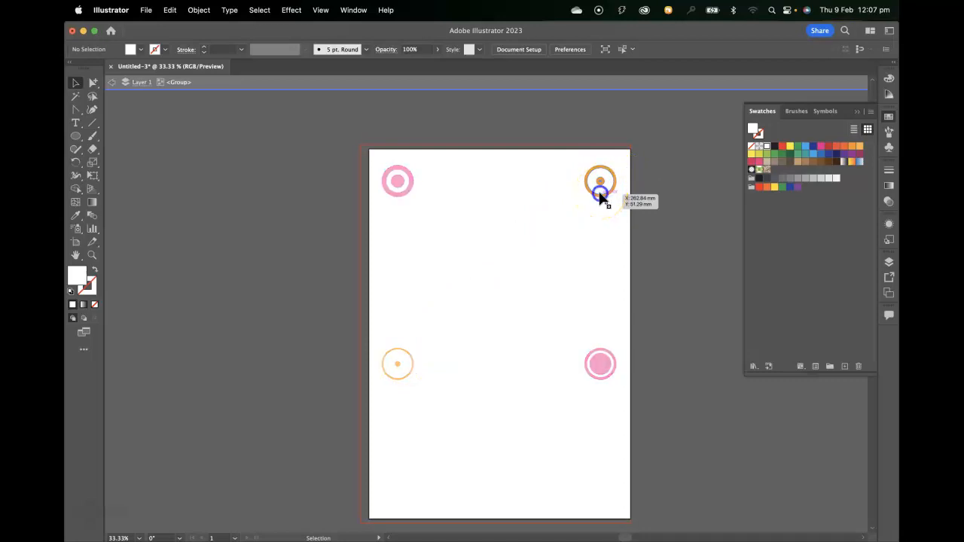
left_click(604, 196)
left_click_drag(616, 196, 611, 190)
left_click(625, 206)
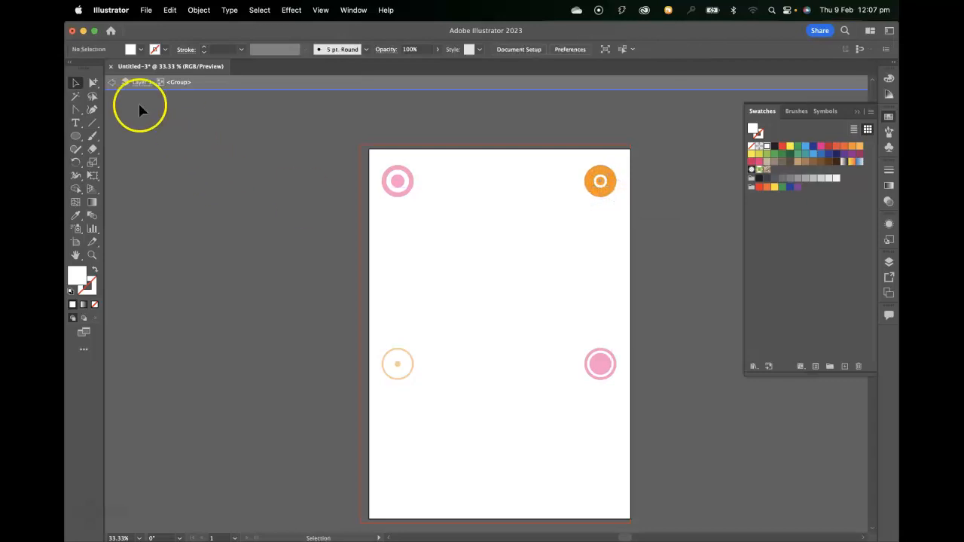
left_click(111, 83)
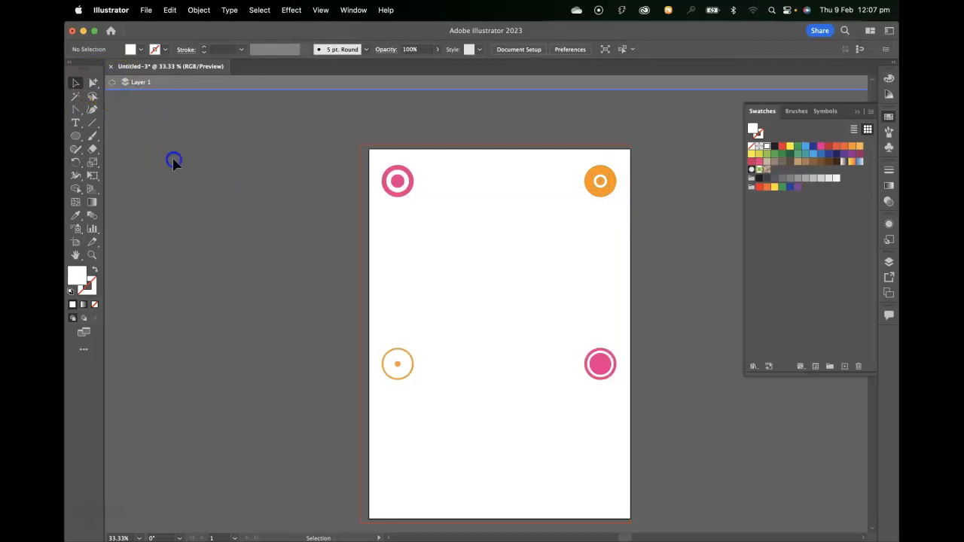
Make a blend between the pink and orange targets in the upper row
left_click_drag(452, 215, 381, 269)
key("super+plus")
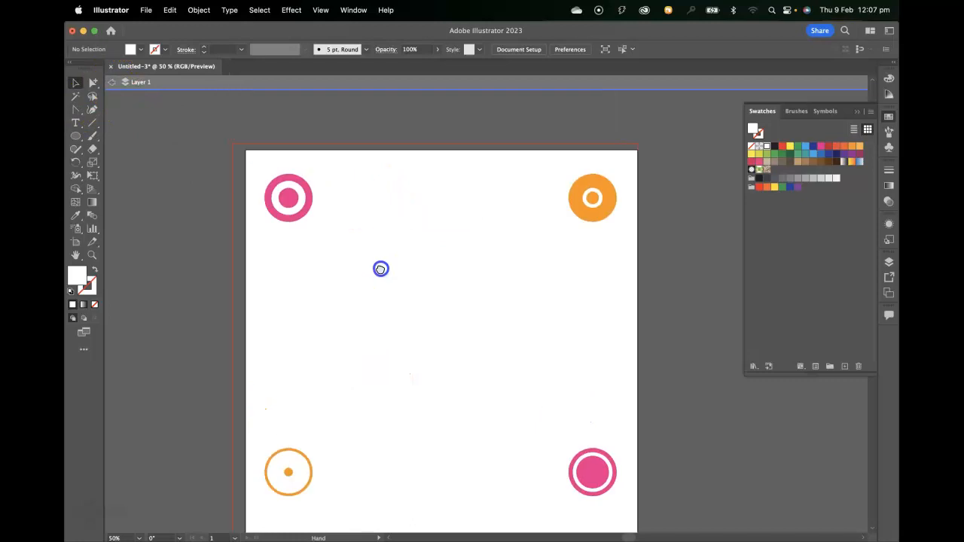
left_click_drag(213, 127, 713, 254)
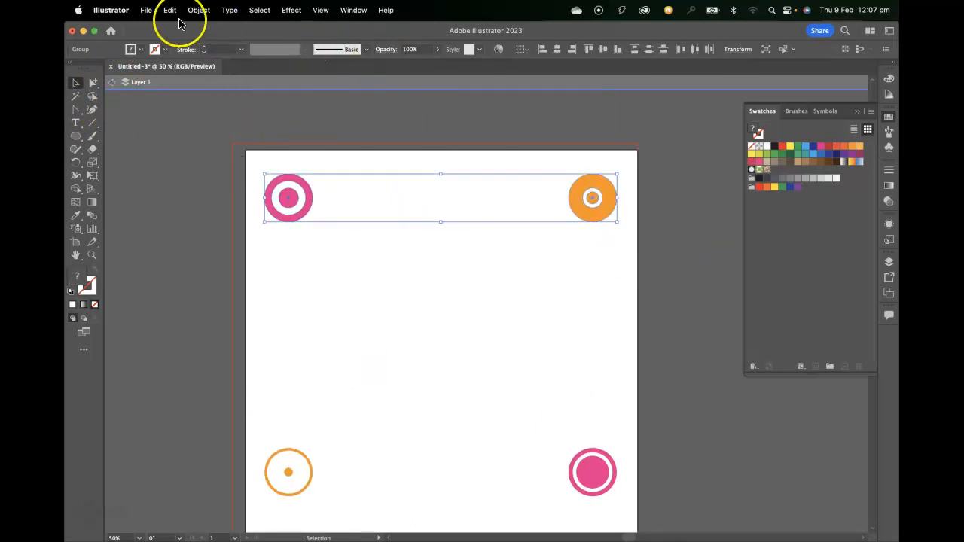
left_click(170, 10)
mouse_move(198, 11)
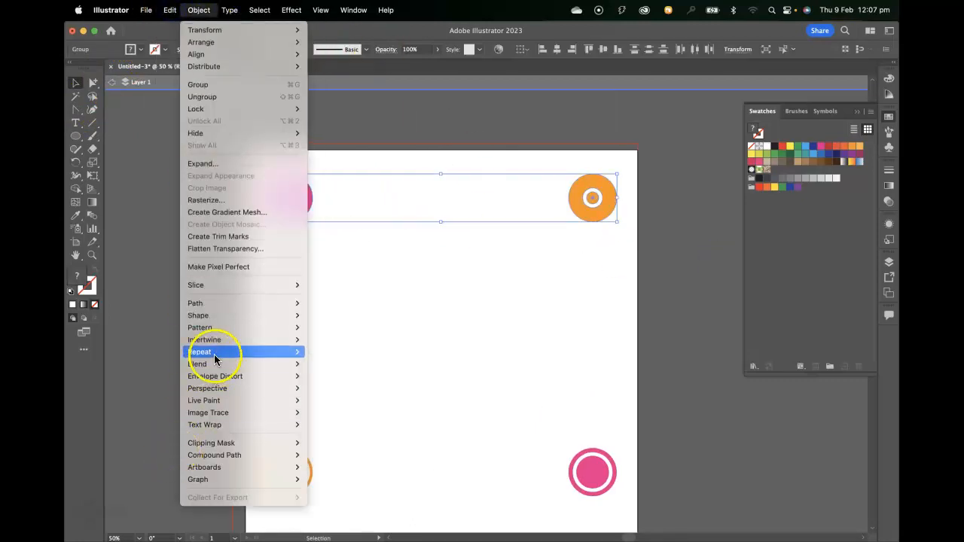
mouse_move(217, 363)
left_click(370, 365)
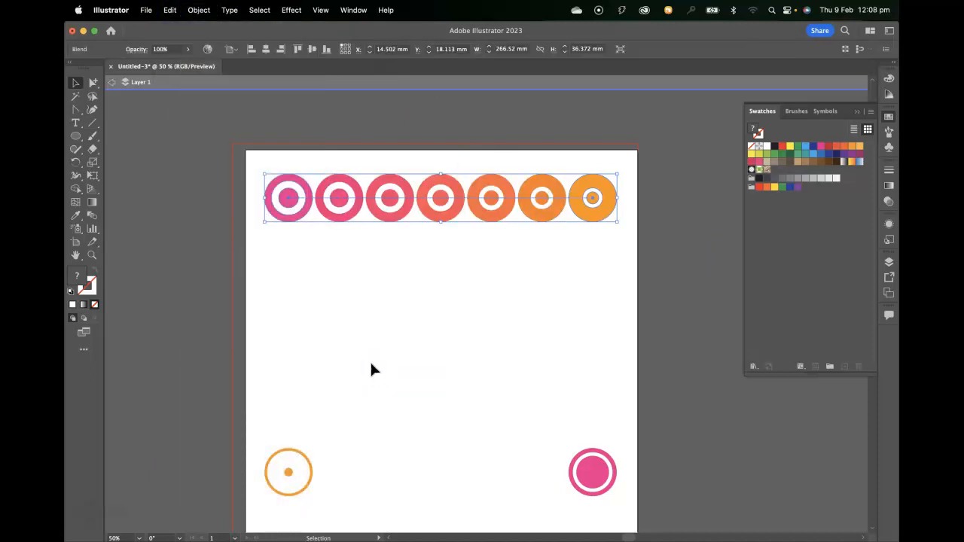
Make a blend between the orange and pink targets in the lower row
left_click_drag(205, 432, 645, 509)
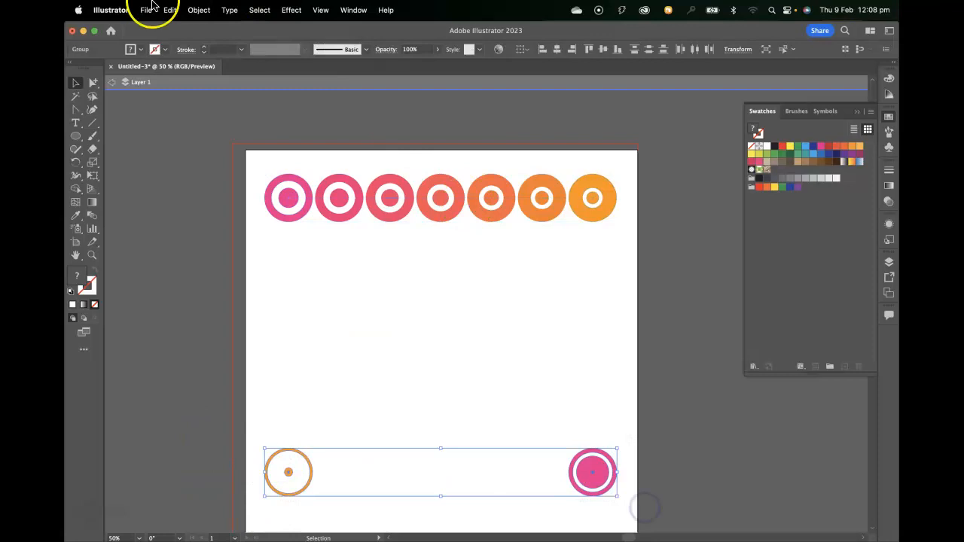
left_click(199, 10)
mouse_move(223, 339)
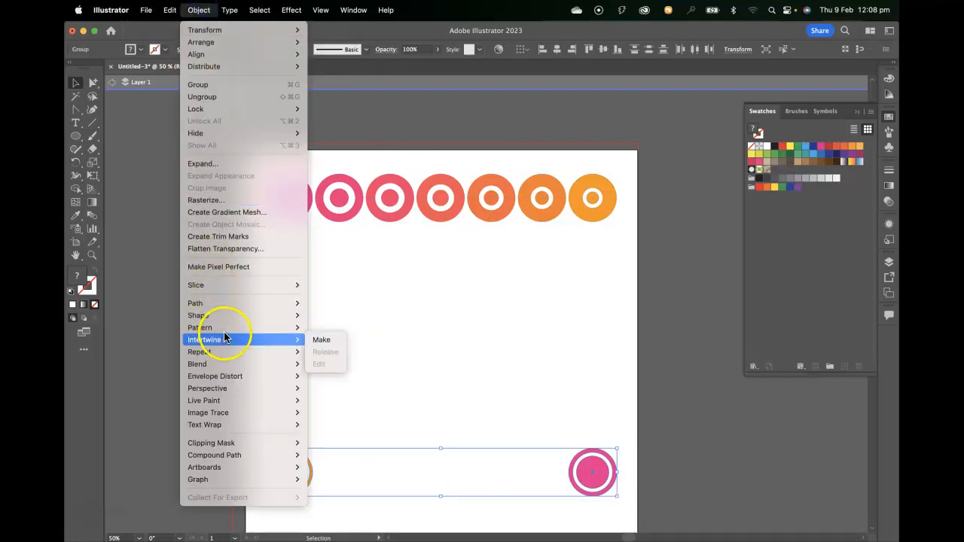
mouse_move(223, 364)
left_click(337, 365)
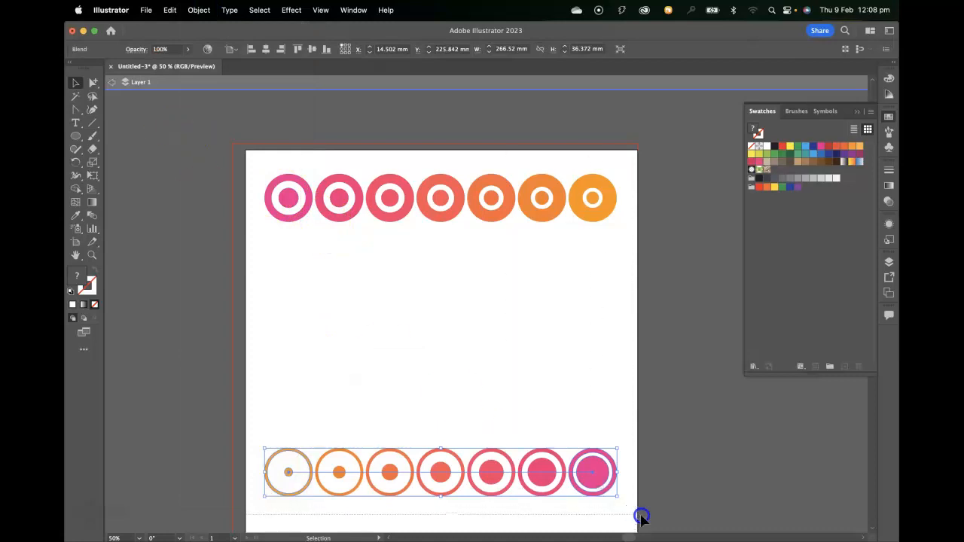
Set the spacing of both row blends to Specified Steps with 4 steps
key("super+a")
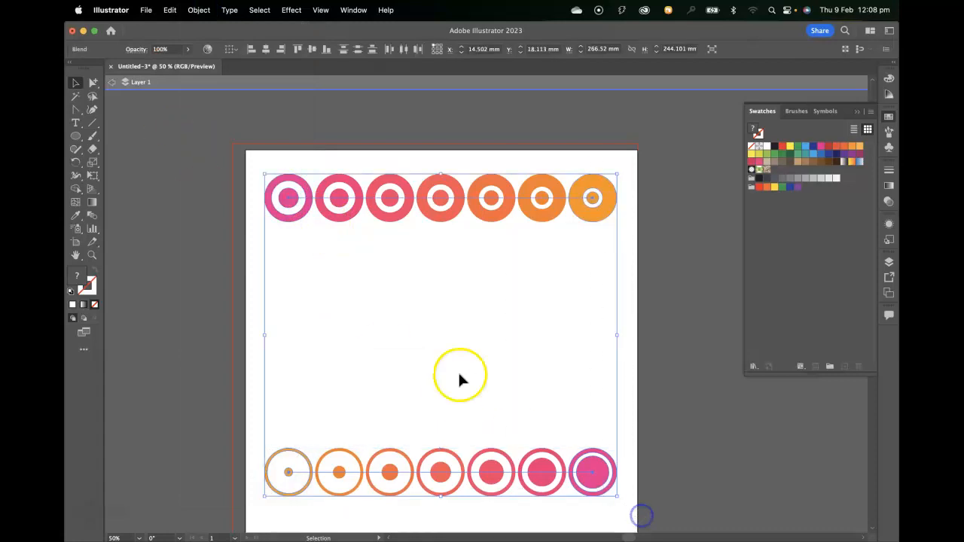
left_click(202, 9)
mouse_move(226, 365)
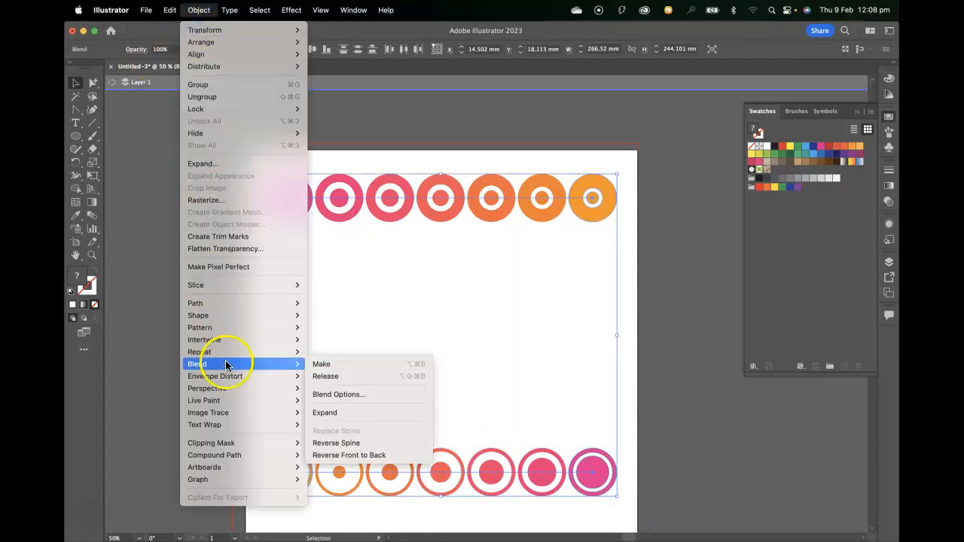
left_click(351, 393)
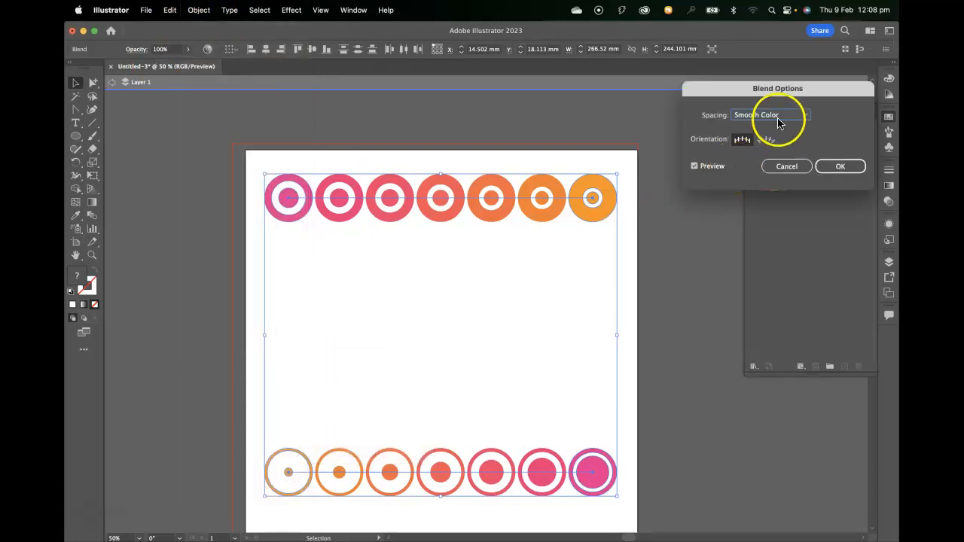
left_click(779, 121)
left_click(781, 138)
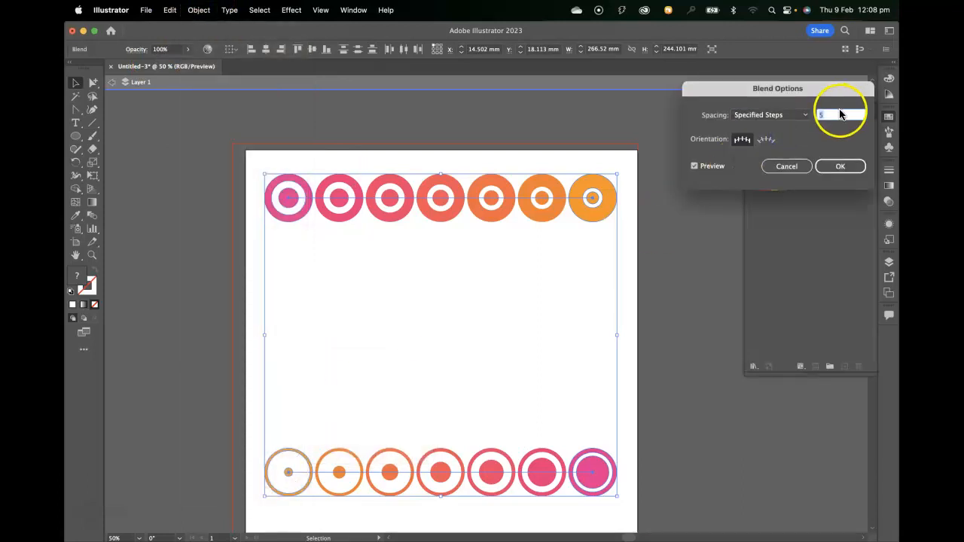
type("4")
left_click(838, 165)
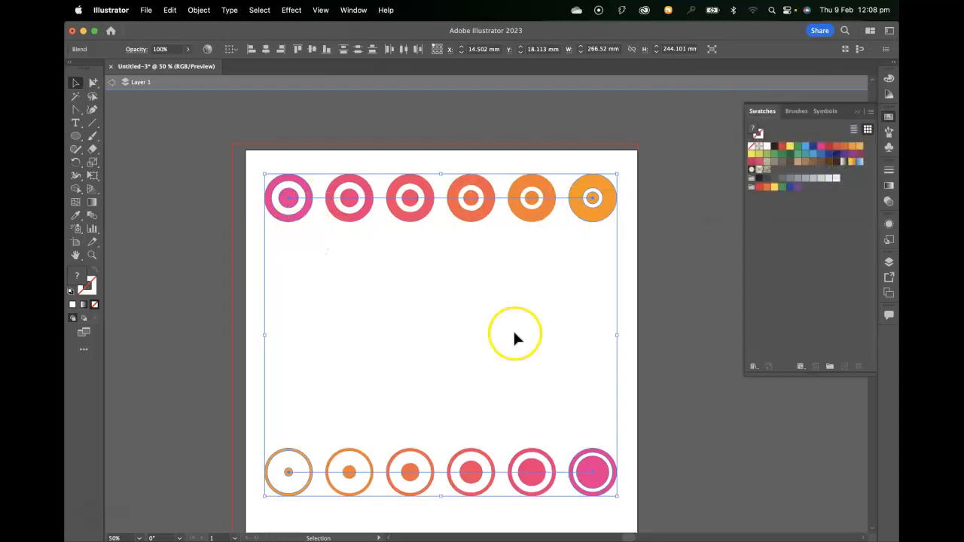
mouse_move(536, 536)
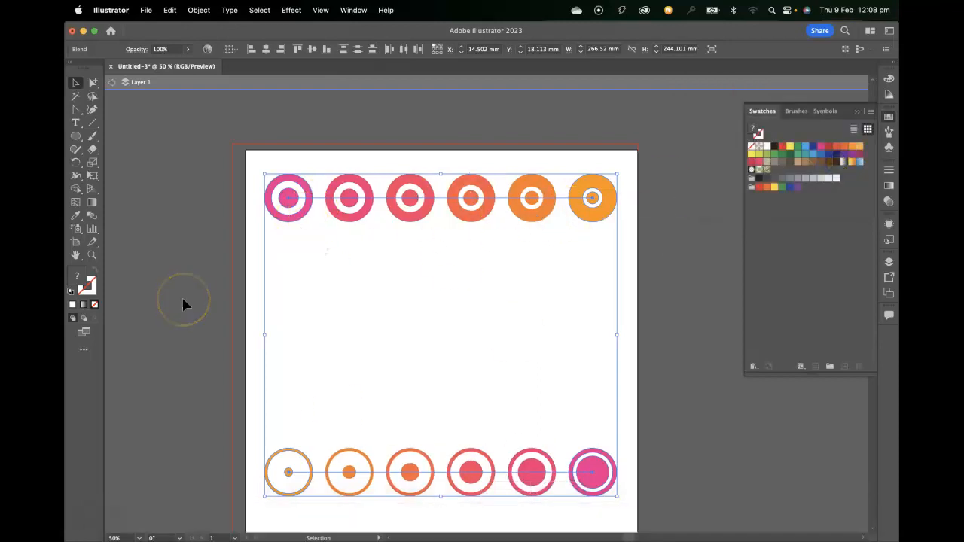
left_click(207, 289)
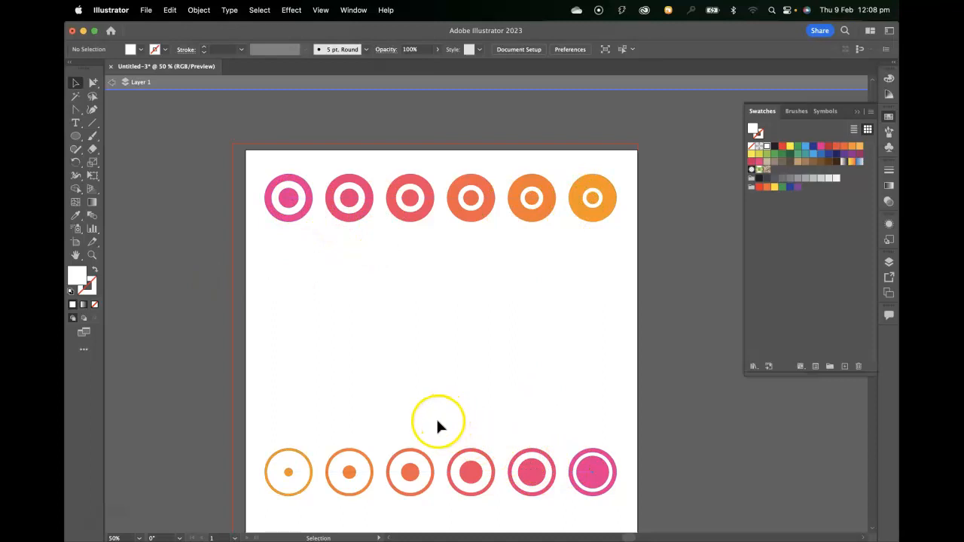
Expand the upper and lower row blends into separate shapes and check them in outline view
left_click_drag(438, 423, 445, 401)
left_click_drag(657, 145, 237, 227)
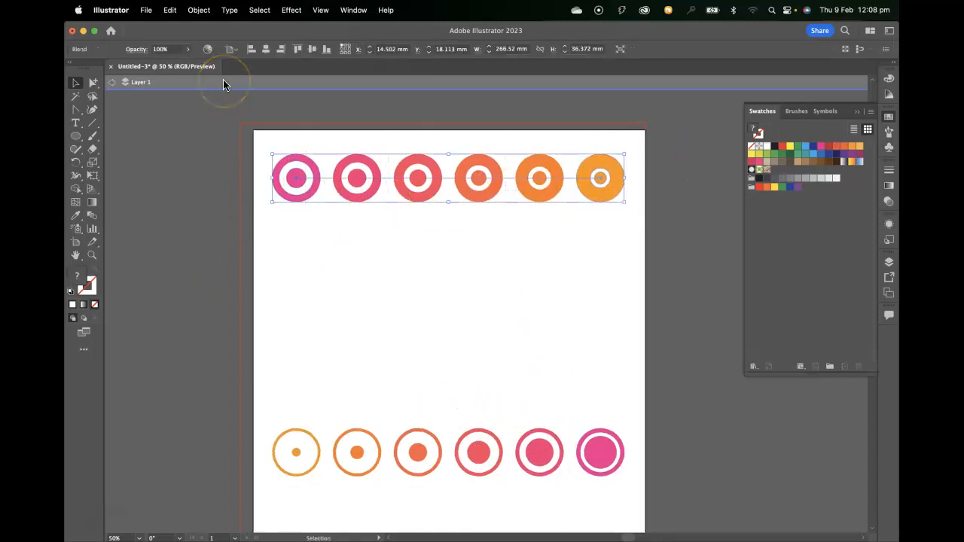
scroll(708, 437, "down", 5)
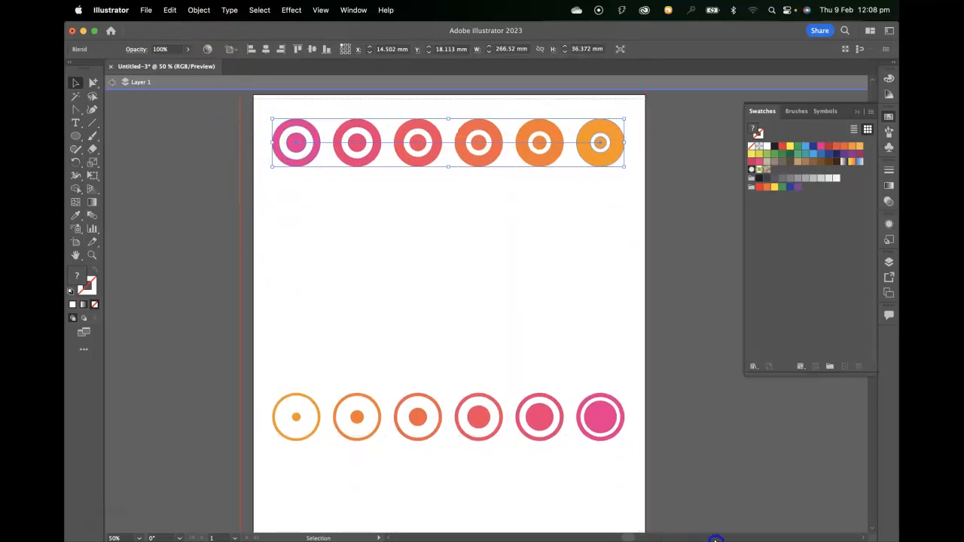
key("super+a")
left_click_drag(600, 321, 605, 394)
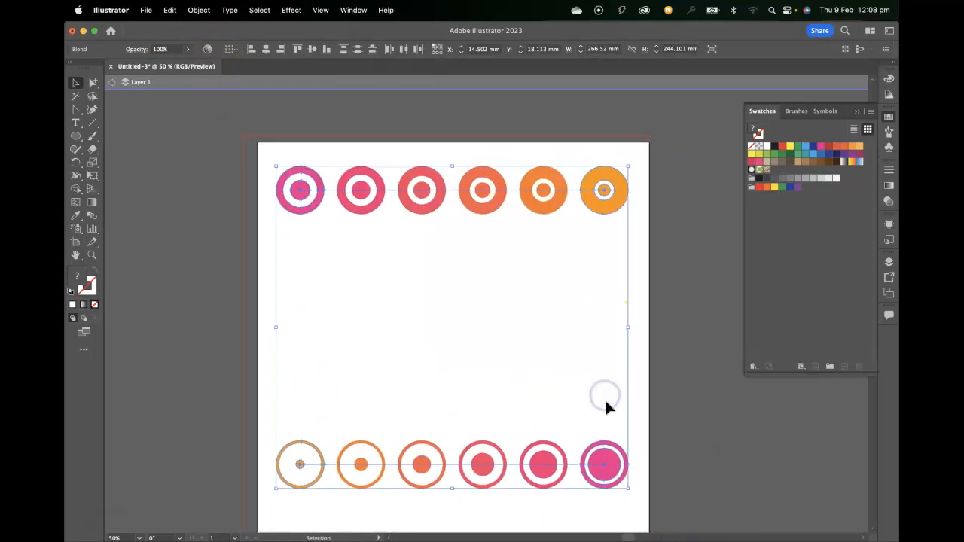
left_click(199, 10)
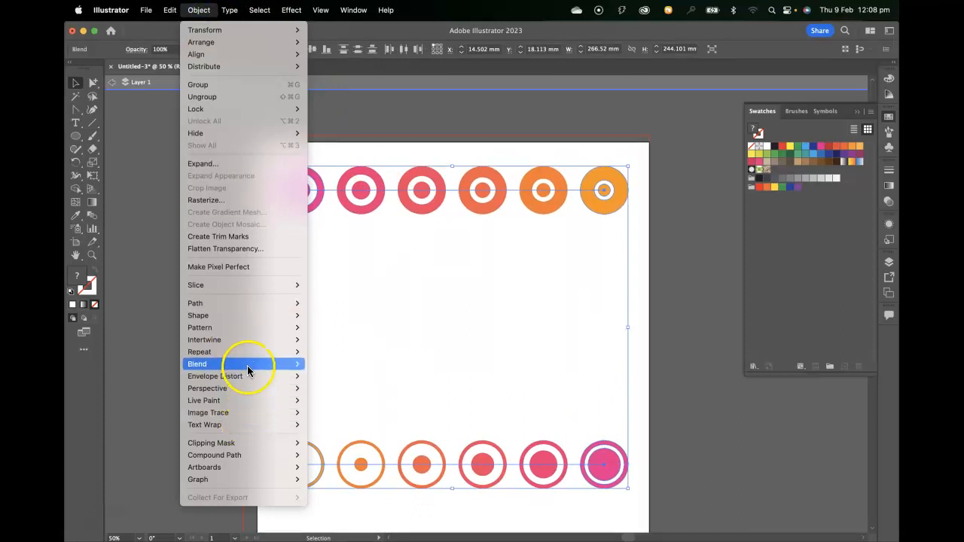
mouse_move(248, 364)
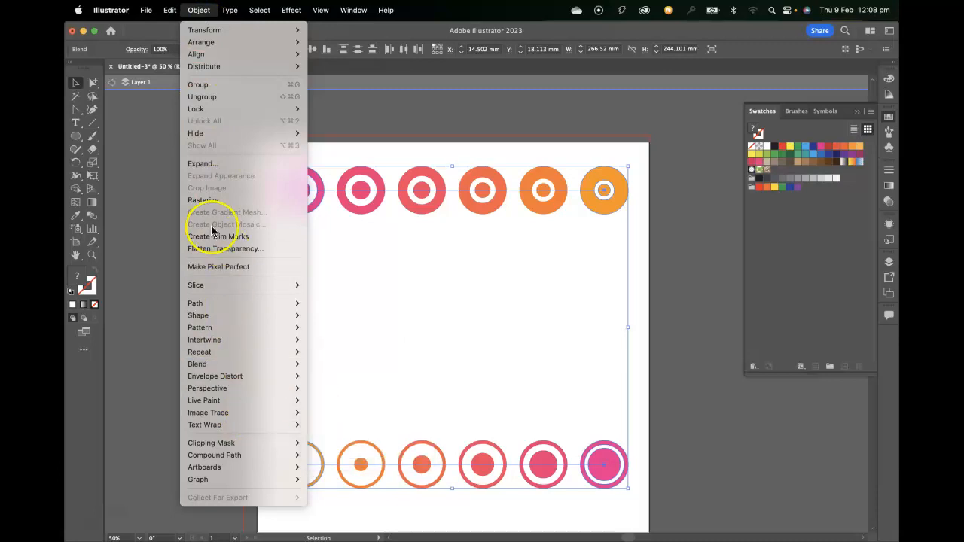
mouse_move(190, 366)
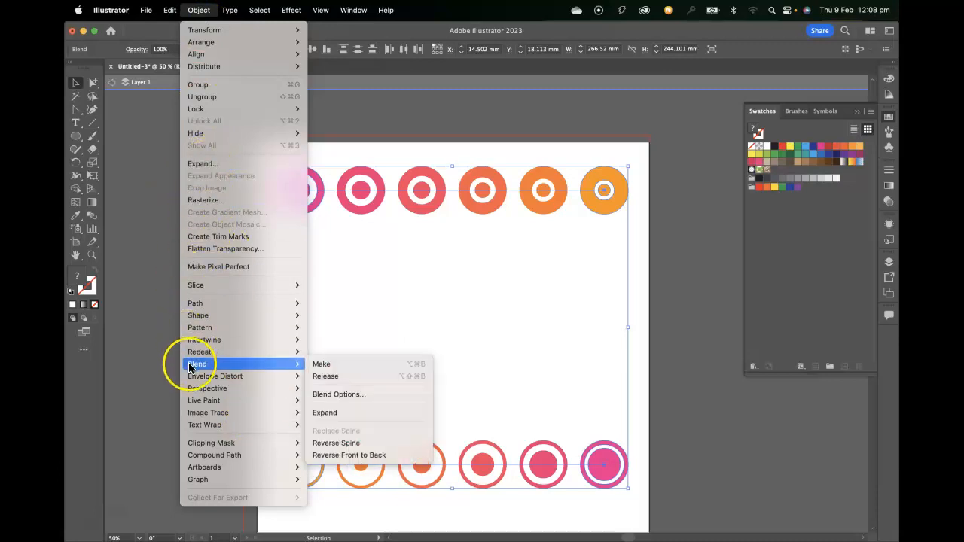
left_click(331, 412)
key("super+y")
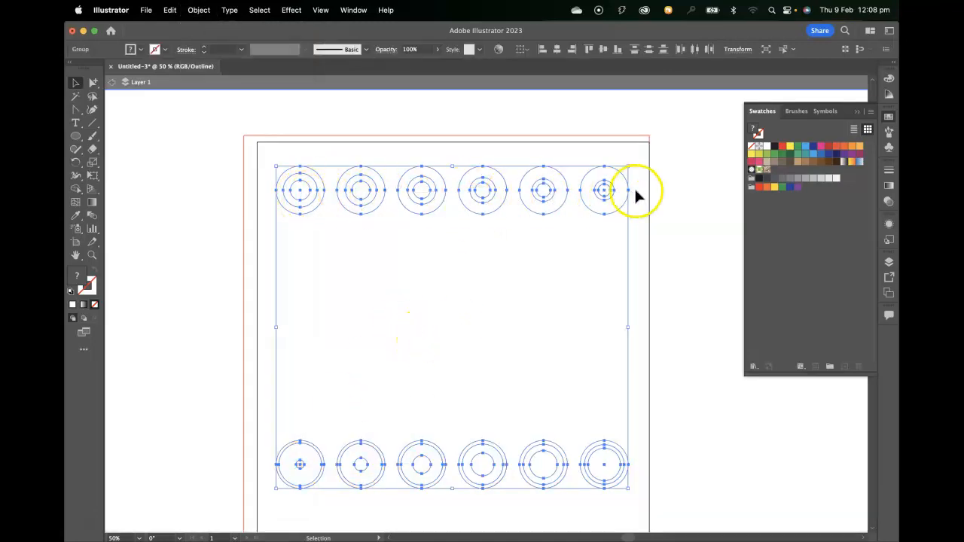
key("v")
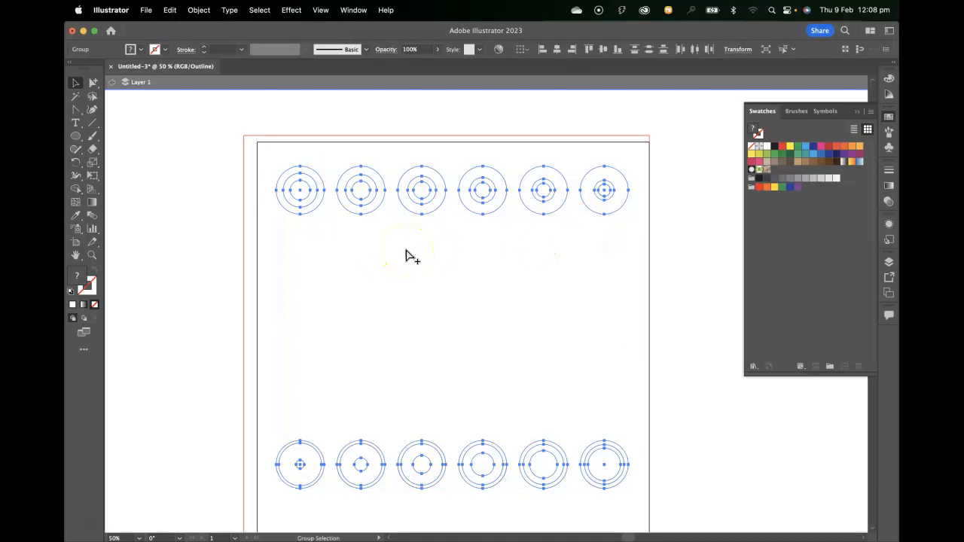
key("super+y")
left_click(159, 117)
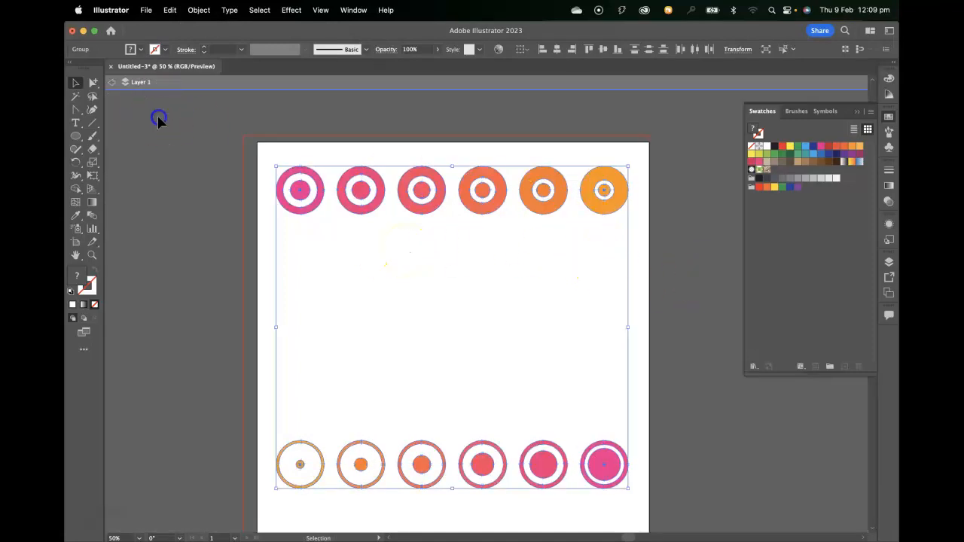
Make a vertical blend between the expanded upper and lower rows of targets
left_click_drag(622, 204, 586, 185)
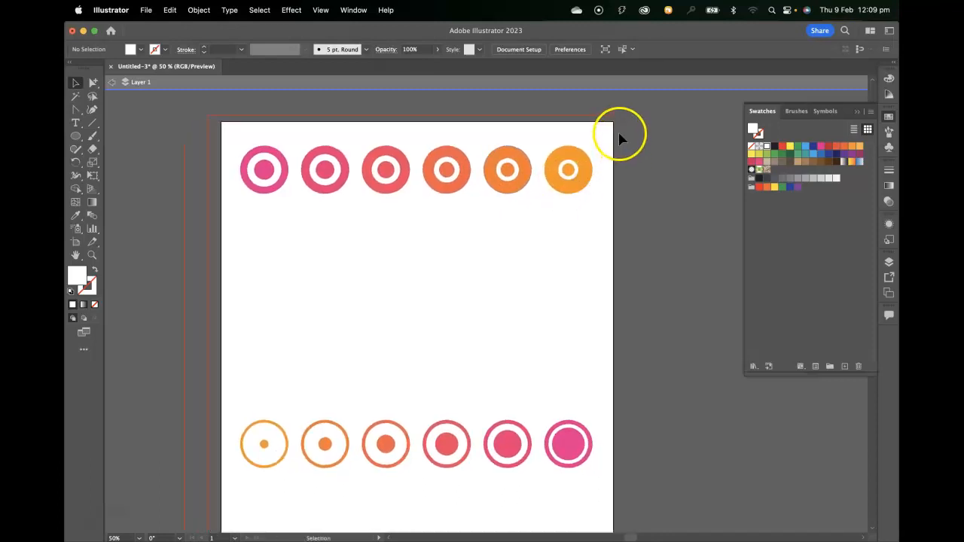
left_click_drag(631, 127, 211, 487)
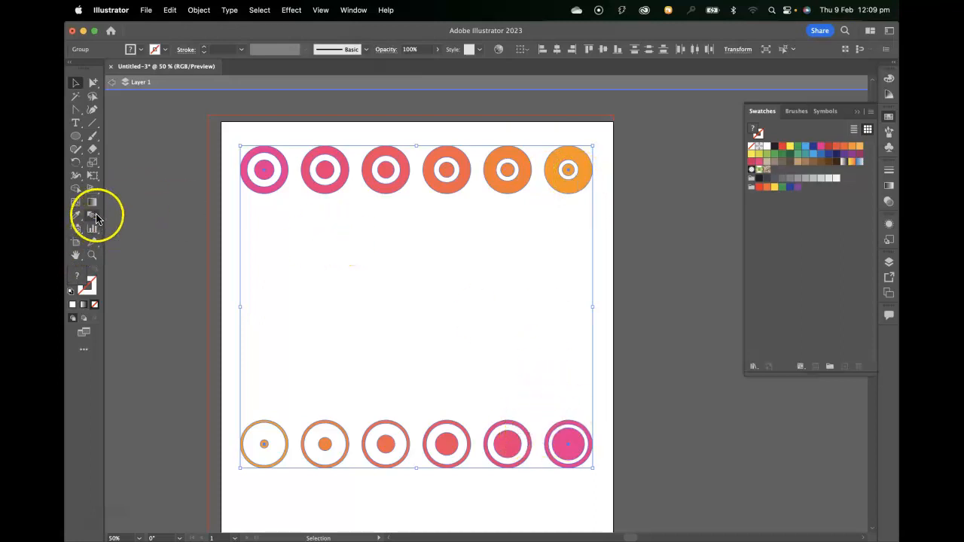
left_click(199, 10)
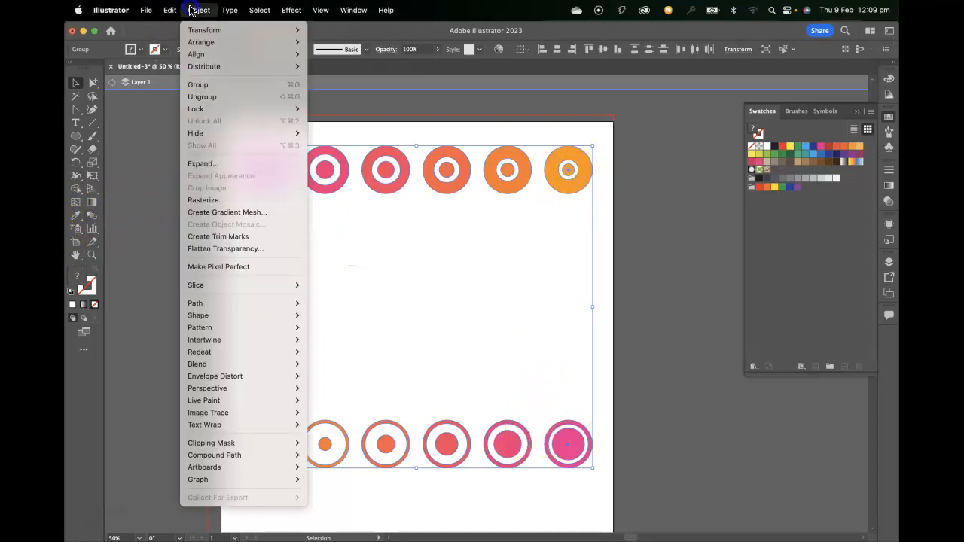
mouse_move(233, 332)
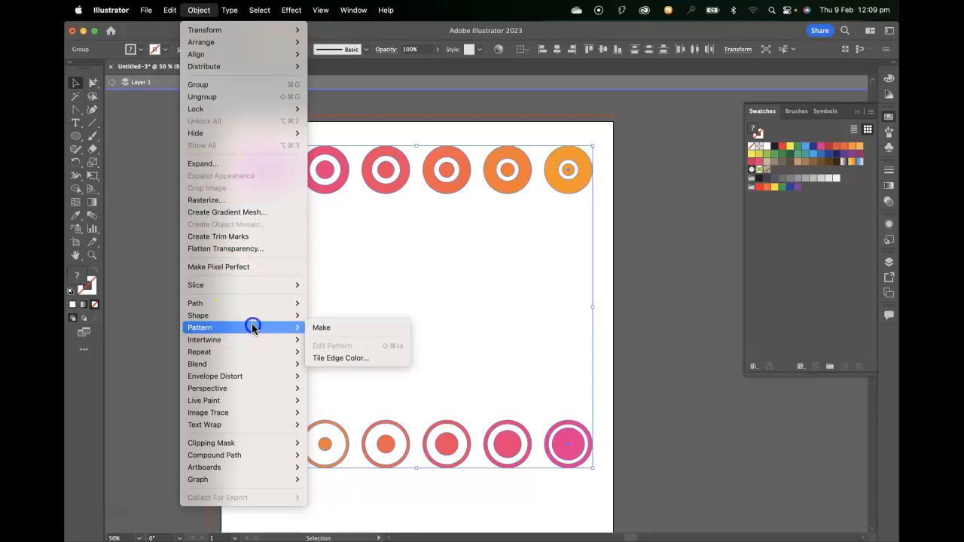
mouse_move(276, 354)
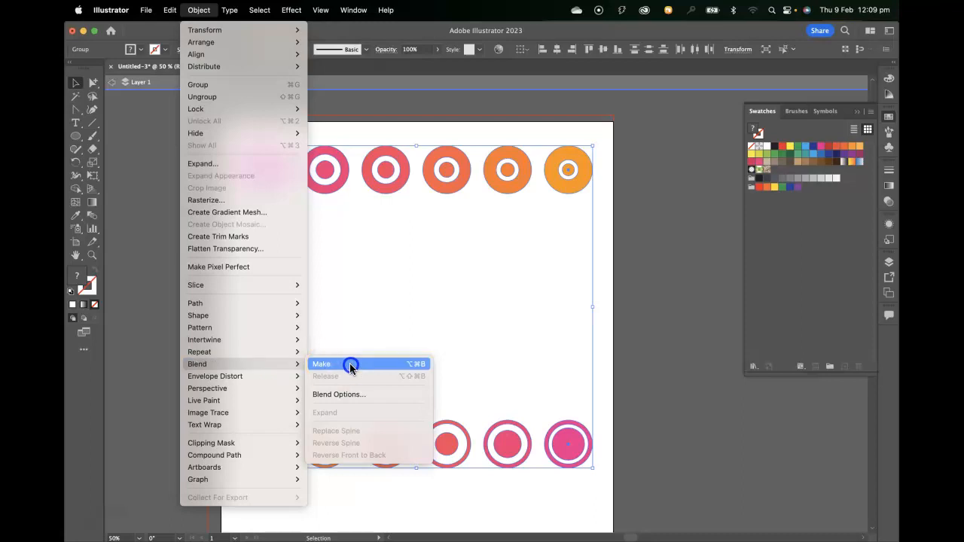
left_click(350, 364)
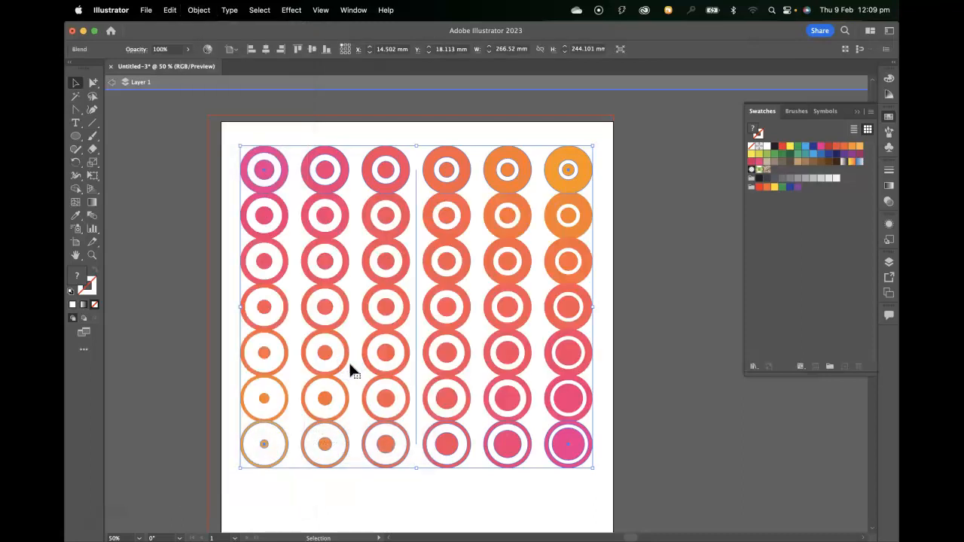
Set the vertical blend's spacing to Specified Steps with 4 steps, previewing the change
left_click(198, 9)
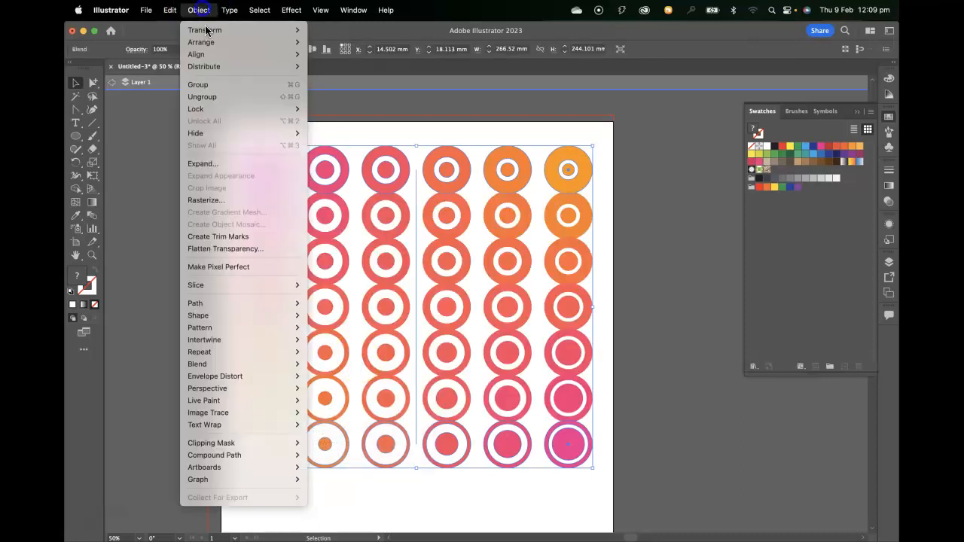
mouse_move(241, 362)
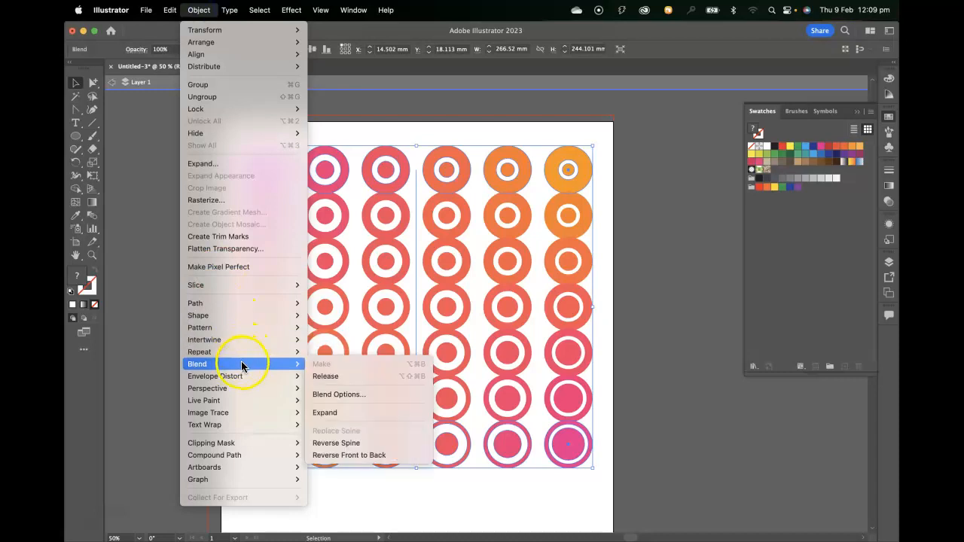
left_click(349, 394)
left_click(790, 119)
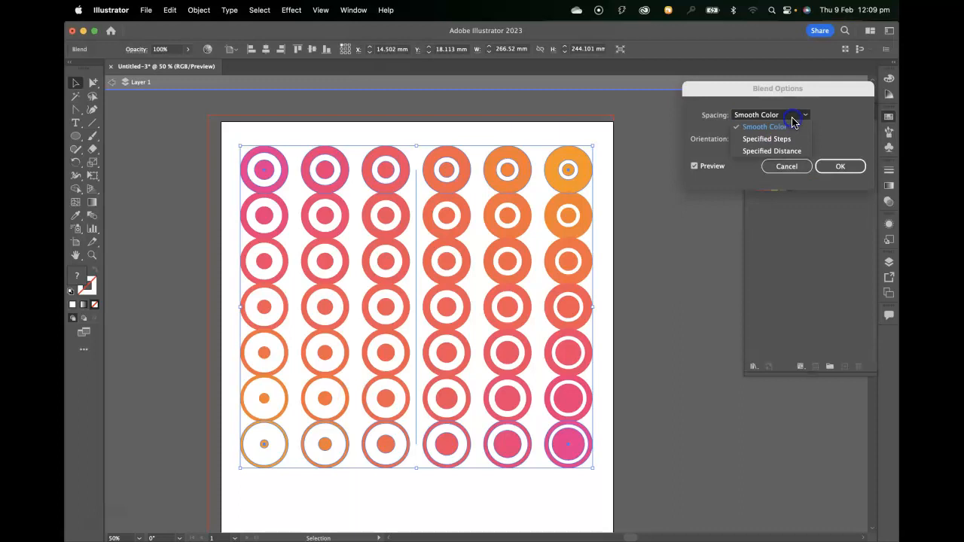
left_click(788, 137)
type("4")
left_click(695, 166)
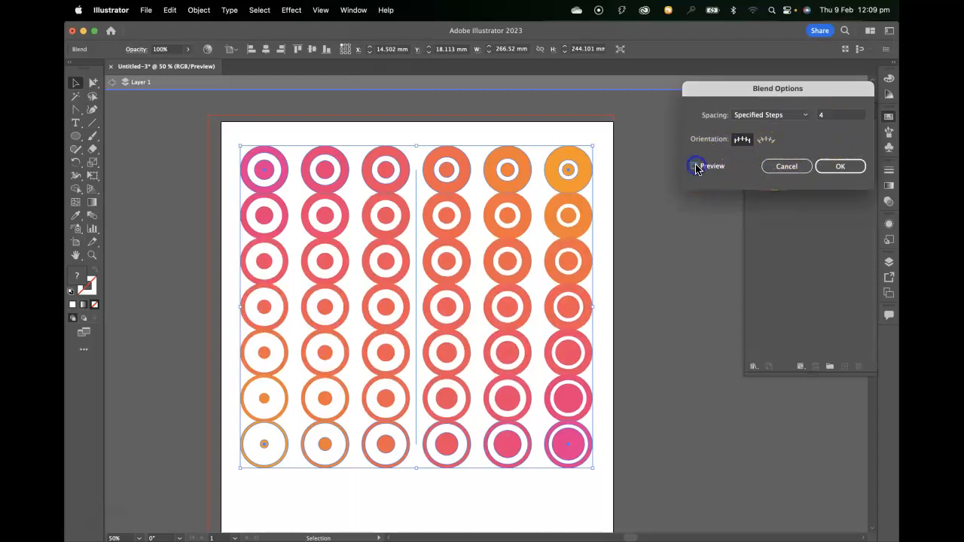
left_click(841, 168)
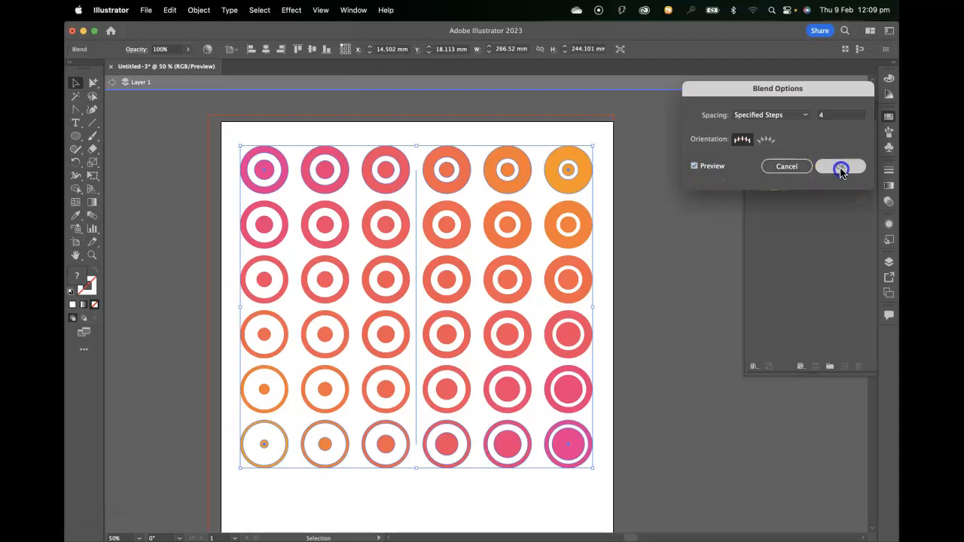
left_click(161, 172)
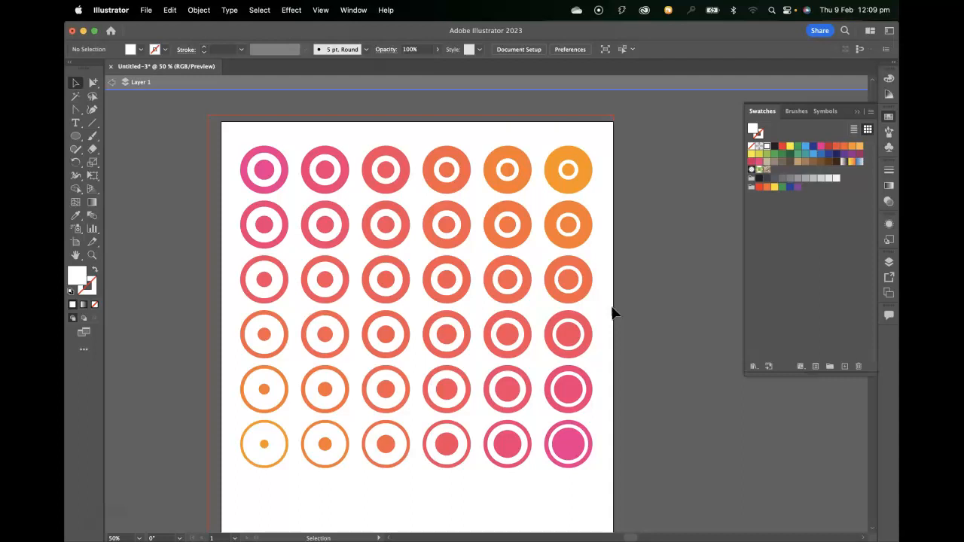
Try to move only the bottom row of targets down with the Group Selection tool
left_click(575, 436)
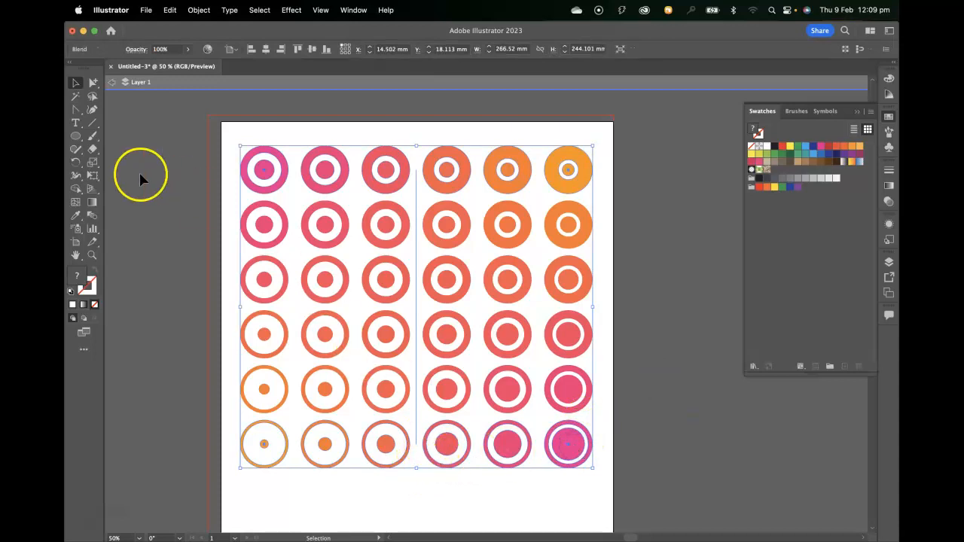
left_click(93, 82)
left_click_drag(224, 498, 632, 417)
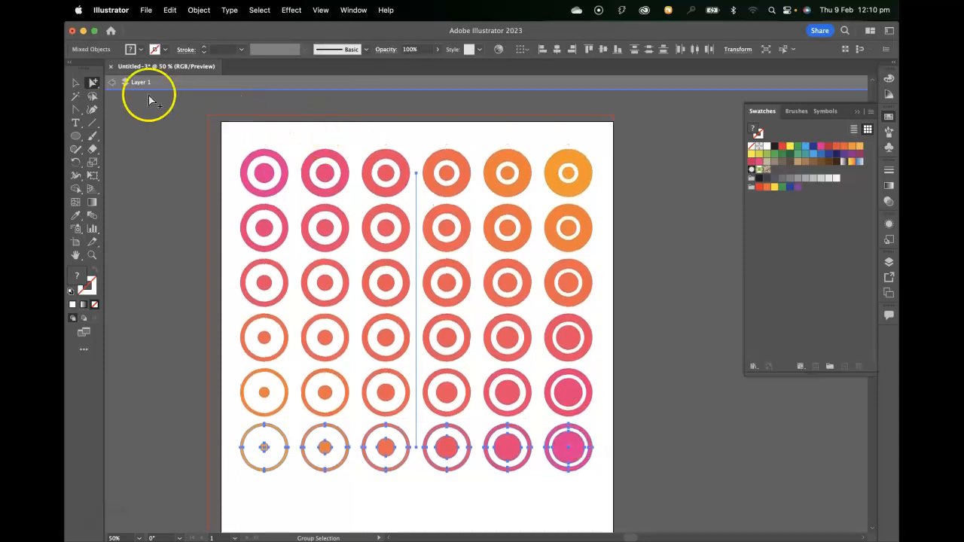
Select the bottom row's anchor points with the Direct Selection tool and nudge them down to widen the row spacing
left_click(92, 82)
left_click_drag(91, 82, 139, 81)
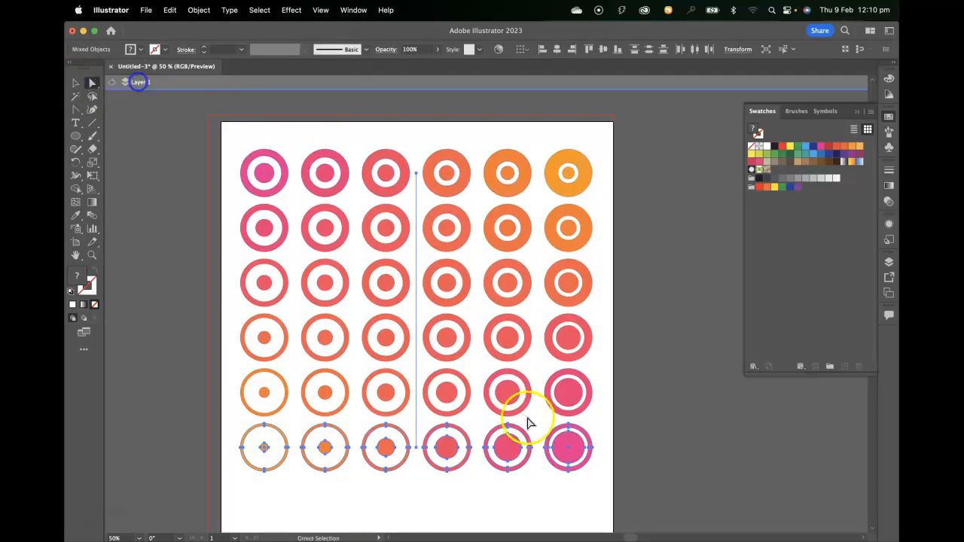
left_click_drag(613, 500, 222, 423)
key("Down")
key("Down")
key("Down")
key("Down")
key("Down")
key("Down")
key("Down")
key("Down")
key("Down")
key("Down")
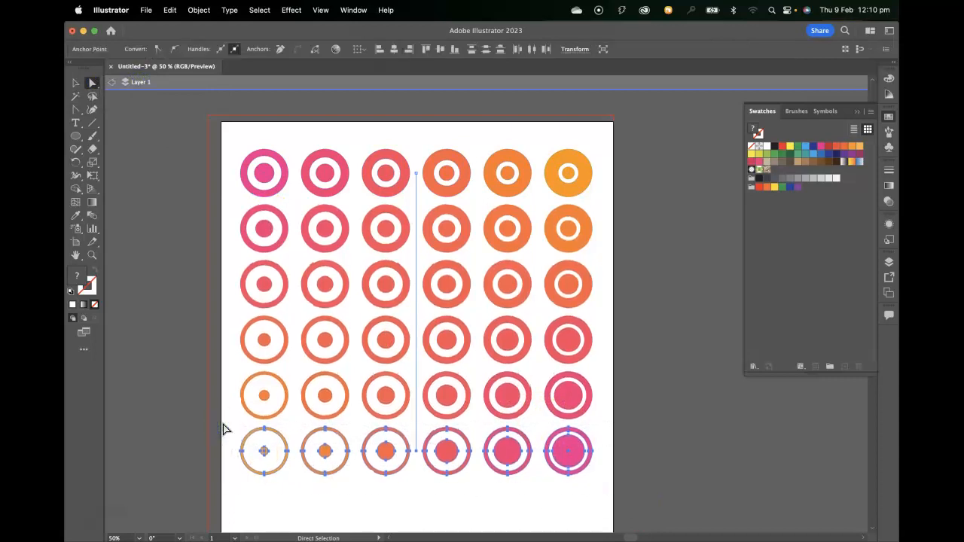
Nudge the bottom row of targets farther down to increase the row spacing and clear the selection
key("Down")
key("Down")
key("Down")
key("Down")
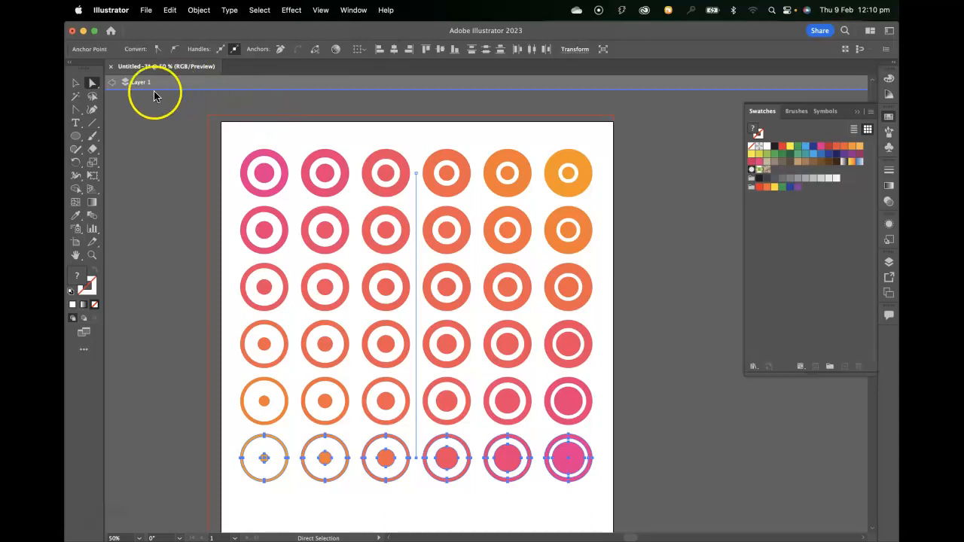
left_click(138, 104)
left_click(254, 156)
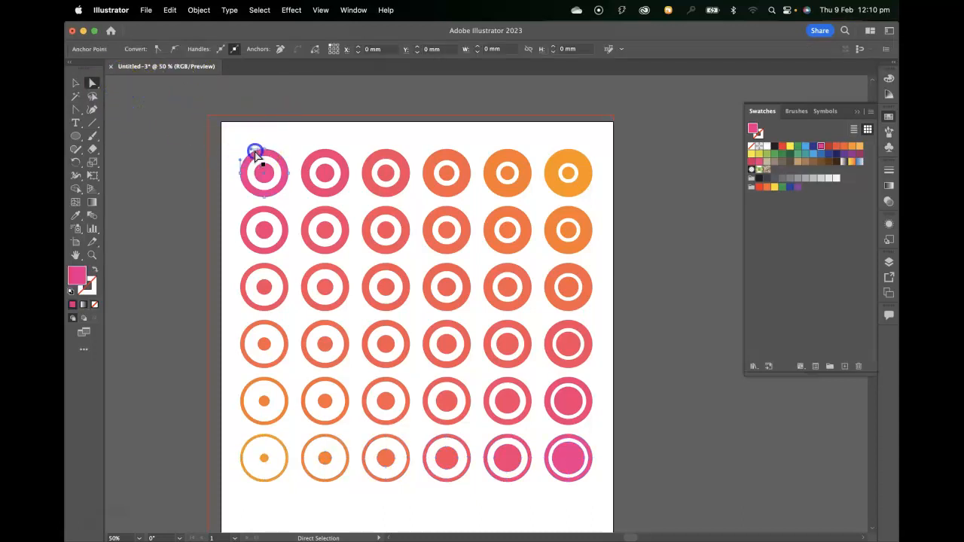
left_click(167, 105)
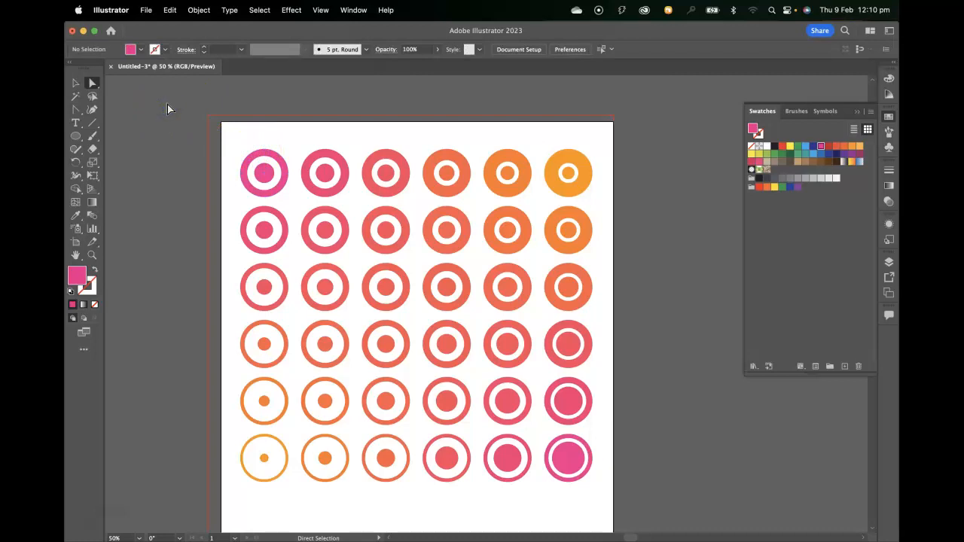
left_click(166, 108)
Recolour the top-right target's inner dot and outer circle light blue, selecting them with the Group Selection tool
left_click_drag(91, 83, 133, 97)
left_click(570, 175)
left_click(592, 174)
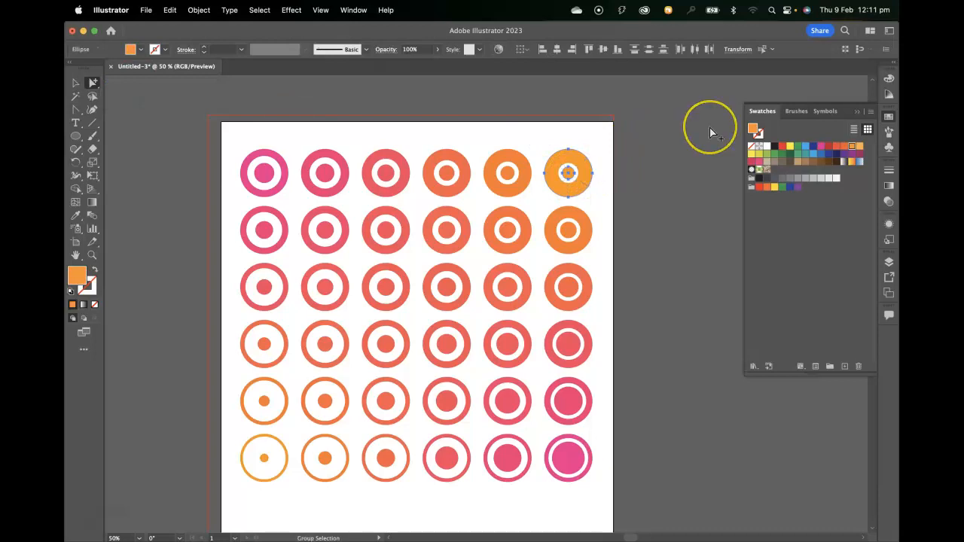
left_click(806, 148)
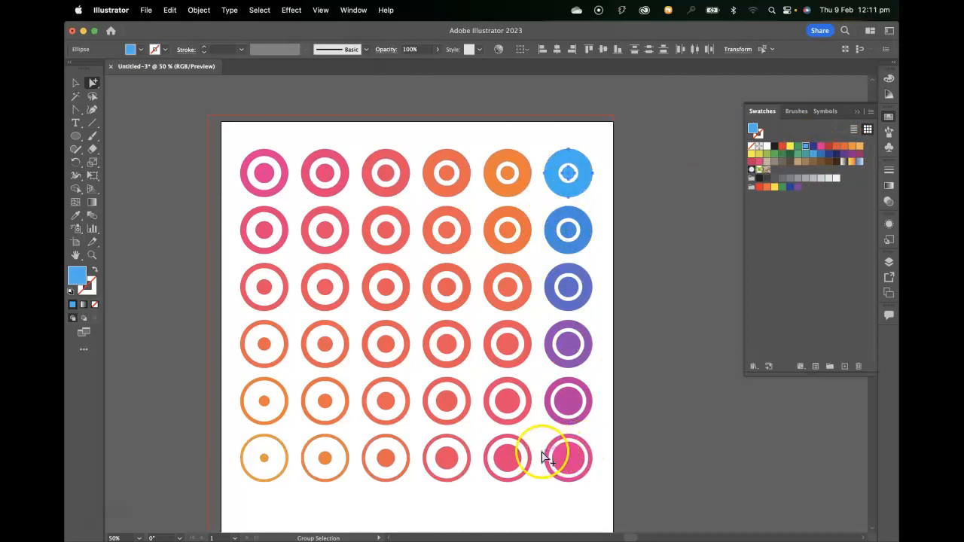
left_click(291, 458)
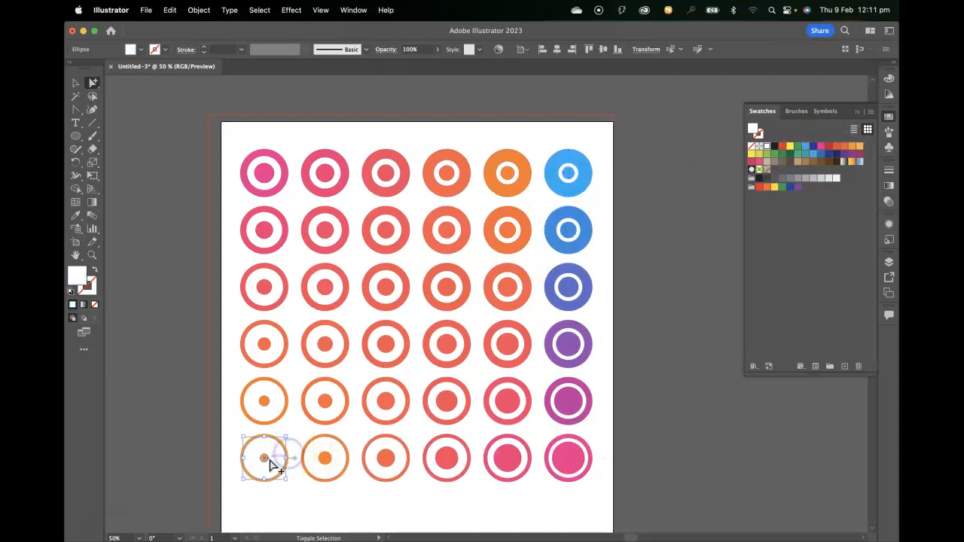
left_click(268, 460, "shift")
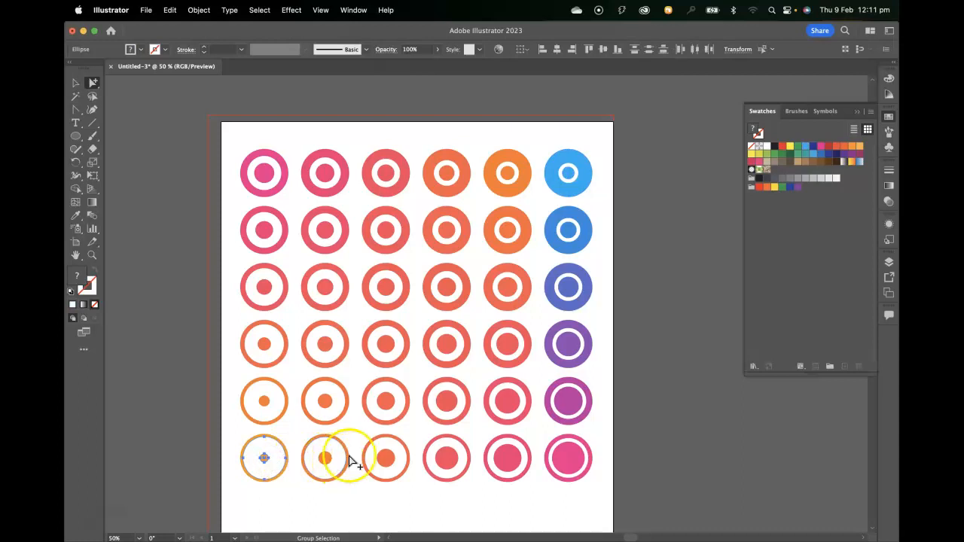
left_click(802, 145)
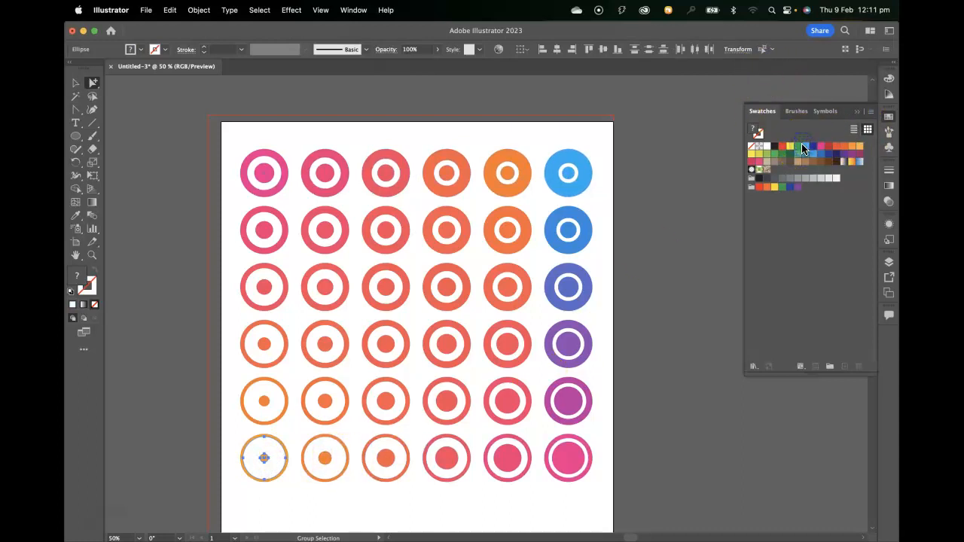
left_click(805, 150)
key("super+z")
Recolour the bottom-left target's outer circle and inner dot light blue, leaving out its white circle
left_click(279, 485)
left_click(283, 474)
left_click(268, 458, "shift")
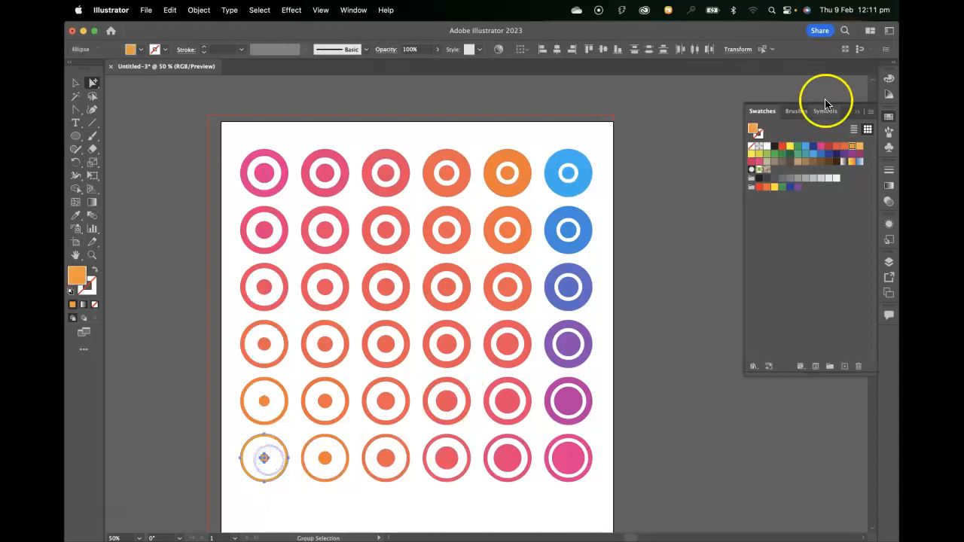
left_click(805, 150)
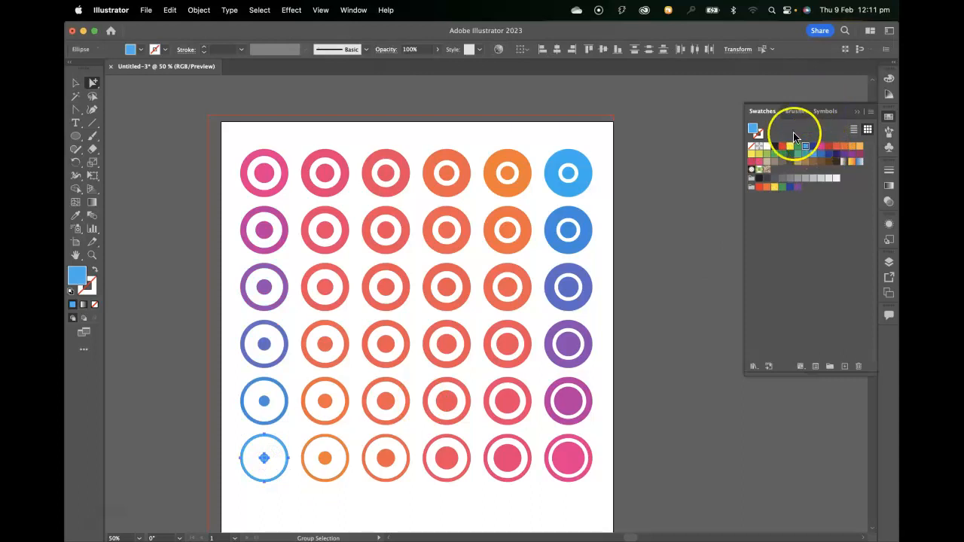
Recolour the coloured circles of the top-left and bottom-right targets with the teal swatch
left_click(287, 170)
left_click(280, 173)
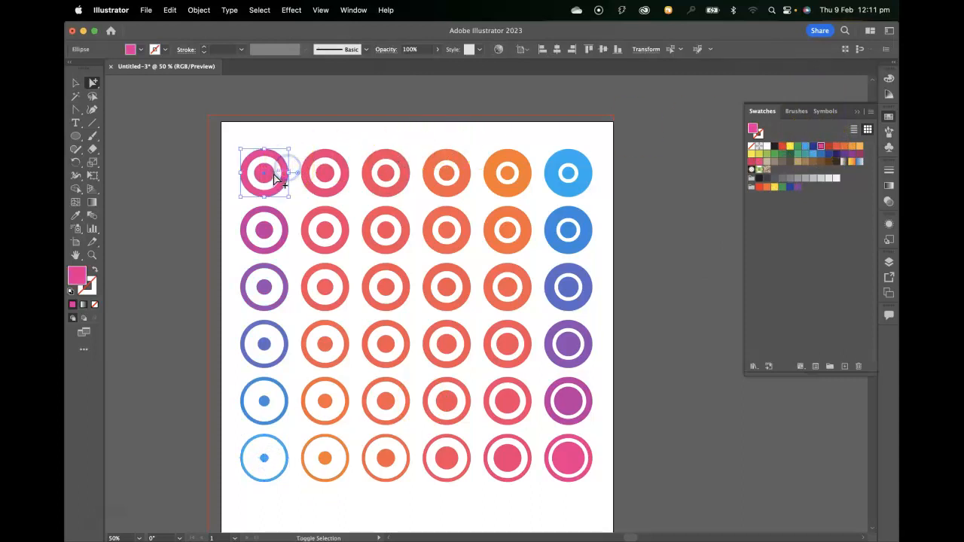
left_click(807, 153)
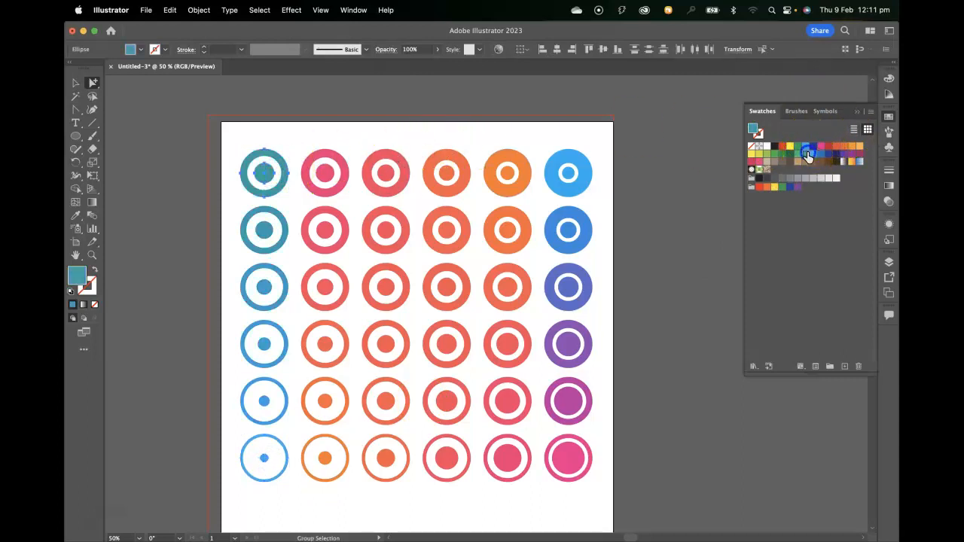
left_click(588, 444)
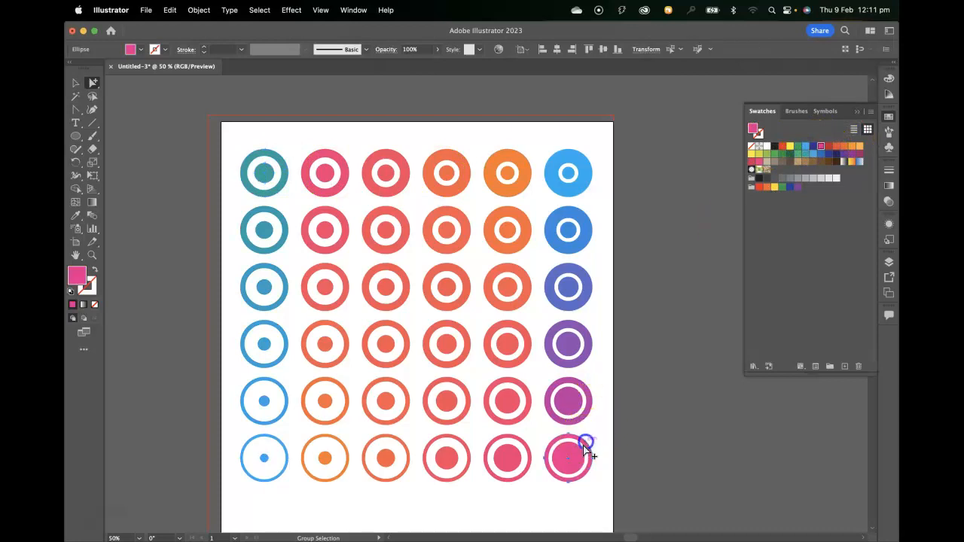
left_click(808, 155)
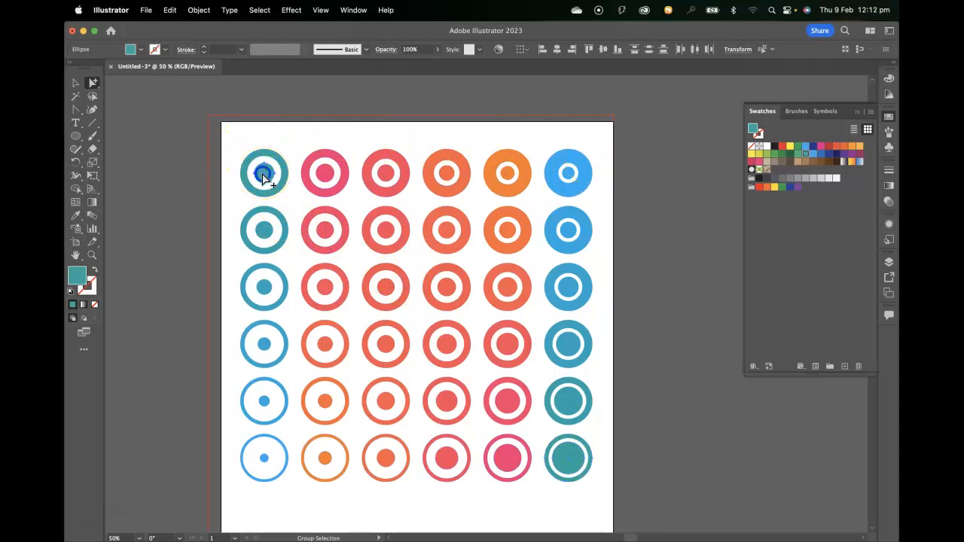
Select the inner dots and outer circles of all six top-row targets and blend their colours horizontally
left_click(264, 171)
left_click(325, 176, "shift")
left_click(384, 176, "shift")
left_click(450, 180, "shift")
left_click(508, 176, "shift")
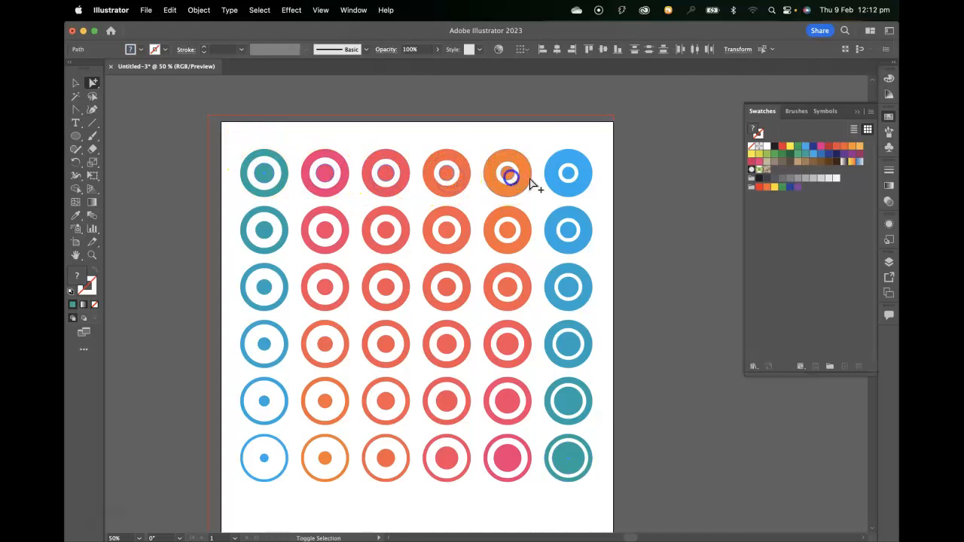
left_click(569, 180, "shift")
left_click(264, 154, "shift")
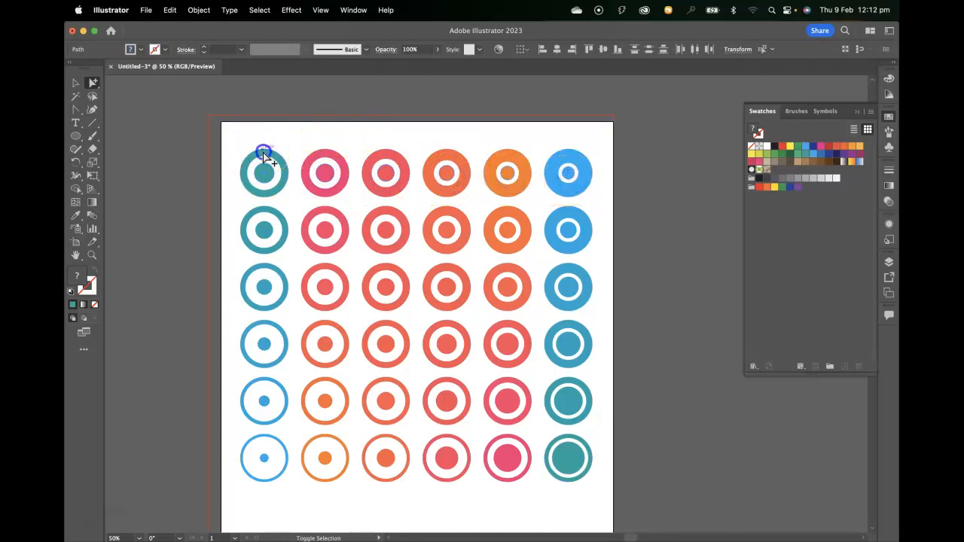
left_click(336, 152, "shift")
left_click(379, 155, "shift")
left_click(437, 159, "shift")
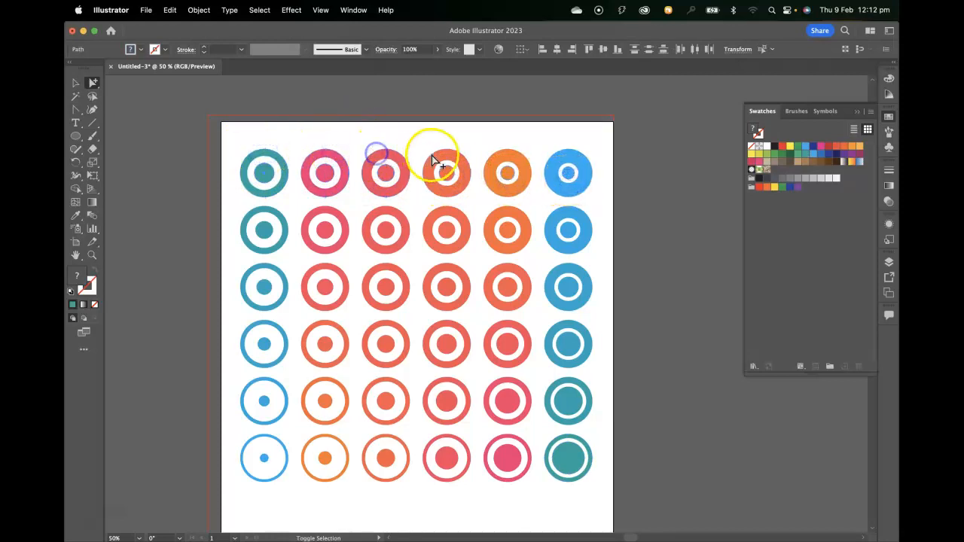
left_click(507, 159, "shift")
left_click(558, 157, "shift")
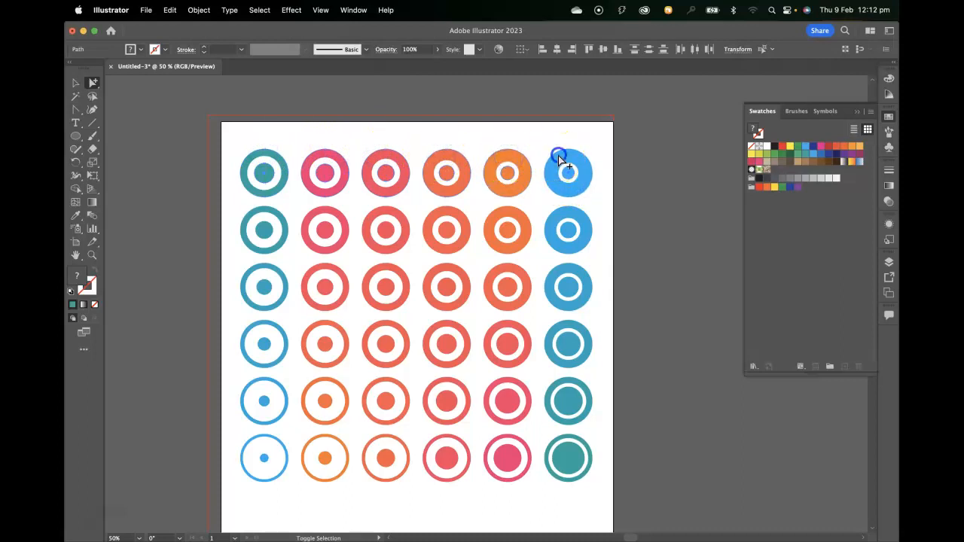
left_click(169, 10)
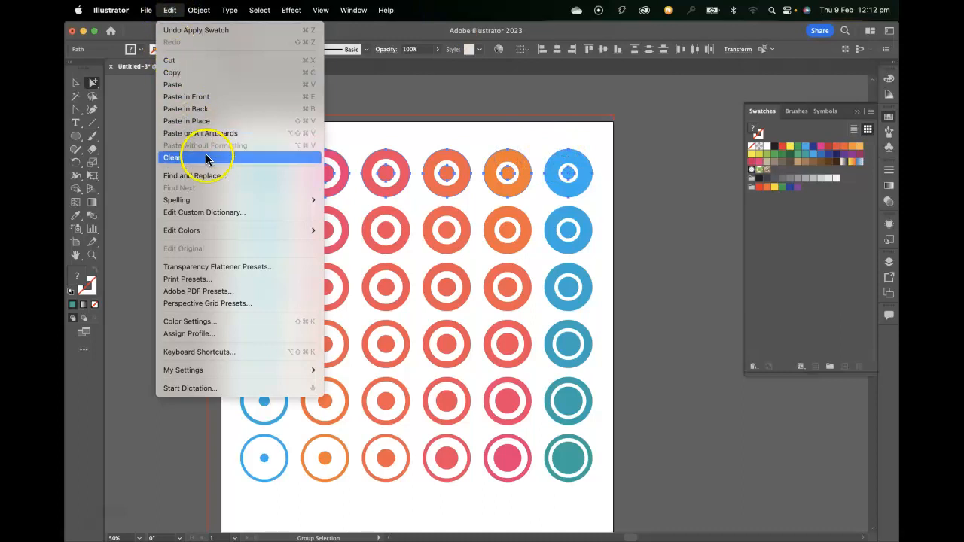
mouse_move(207, 230)
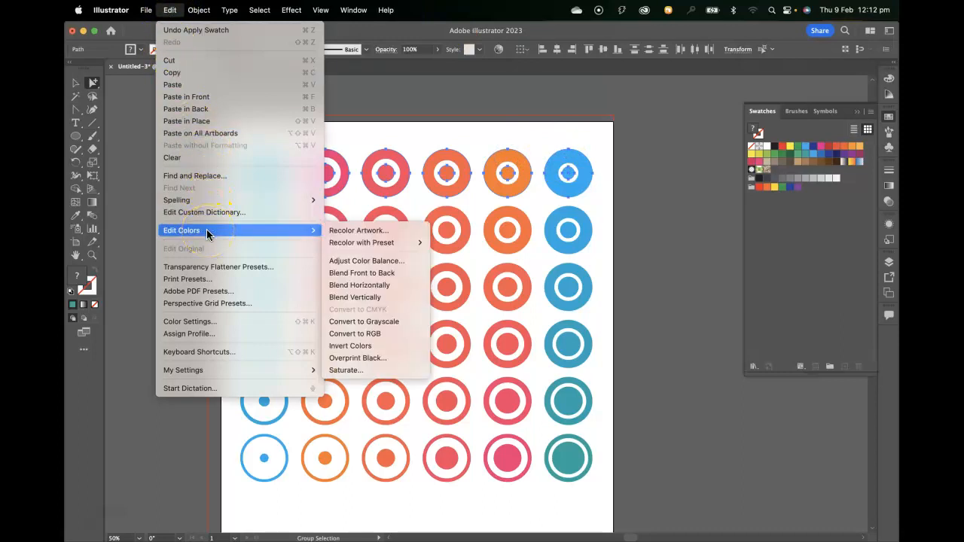
left_click(379, 289)
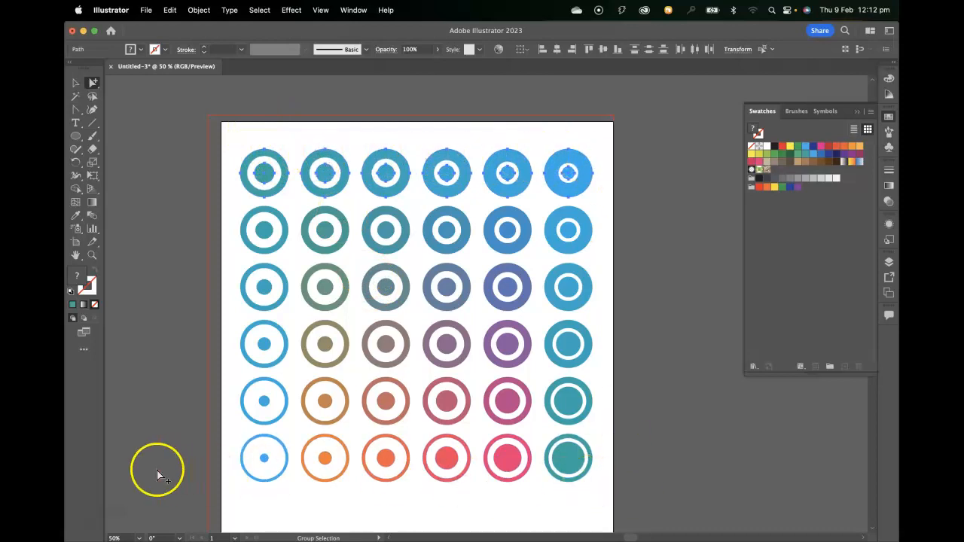
left_click_drag(581, 483, 265, 488)
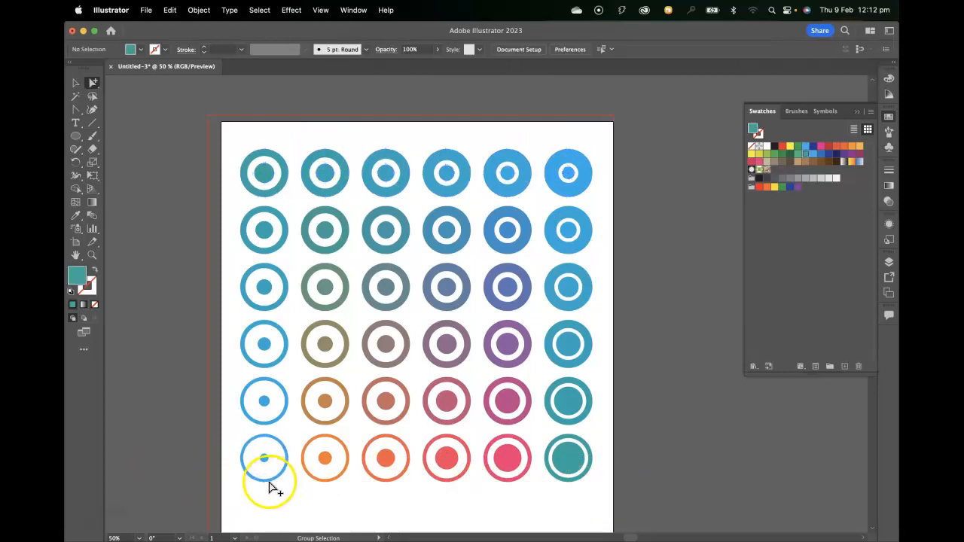
left_click(268, 482)
left_click(290, 483)
left_click(277, 480)
left_click(324, 480, "shift")
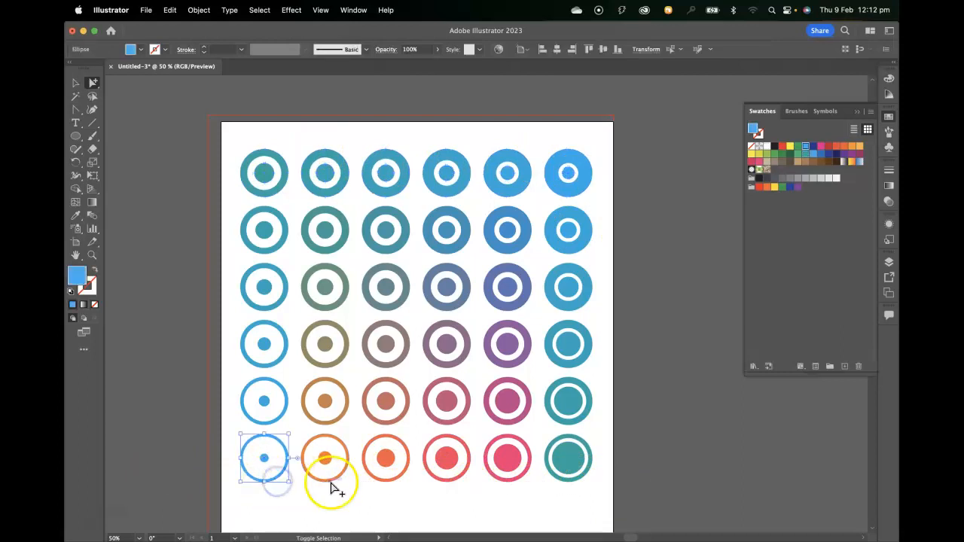
left_click(383, 482, "shift")
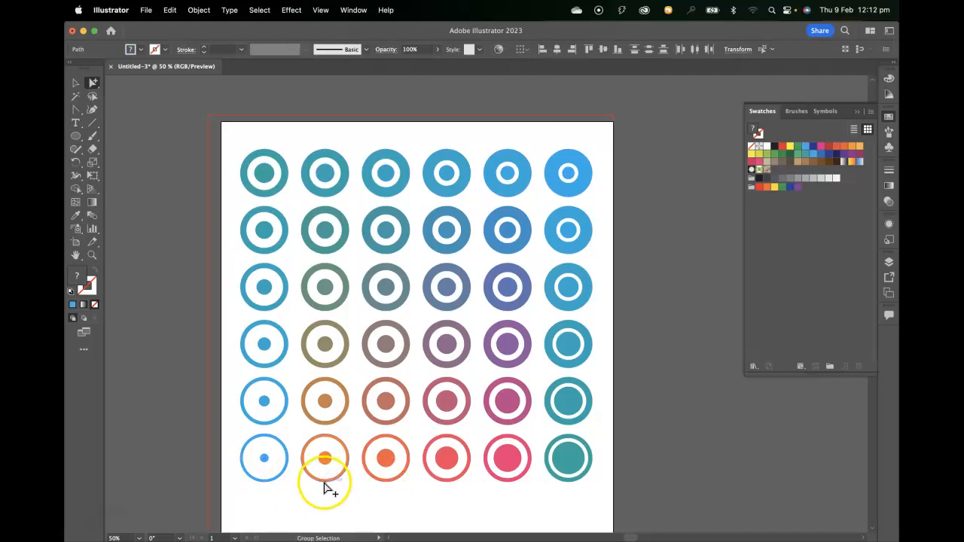
Select the outer circles and inner dots of all six bottom-row targets and blend their colours horizontally
key("super+=")
left_click_drag(536, 416, 341, 436)
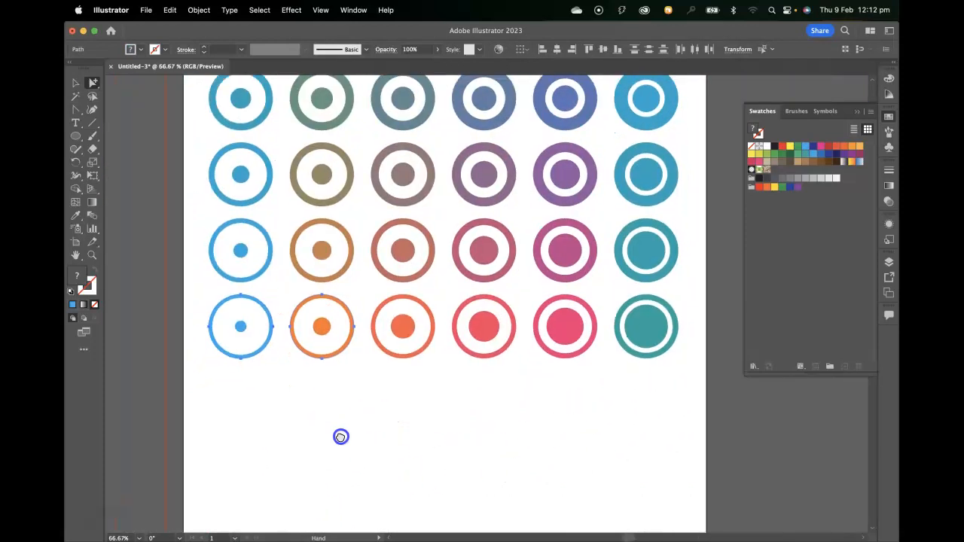
left_click(237, 350)
left_click(258, 365)
left_click(256, 357)
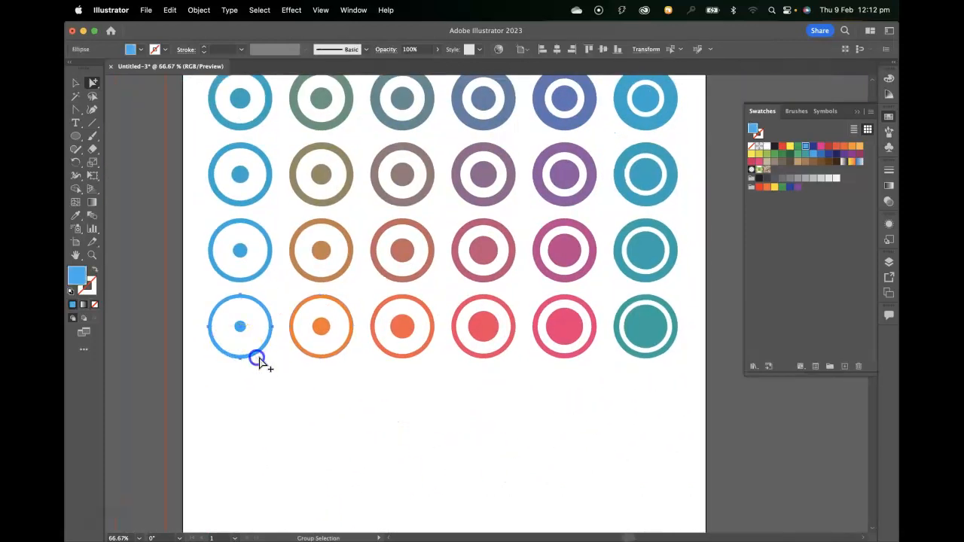
left_click(332, 360, "shift")
left_click(392, 367)
left_click(329, 360, "shift")
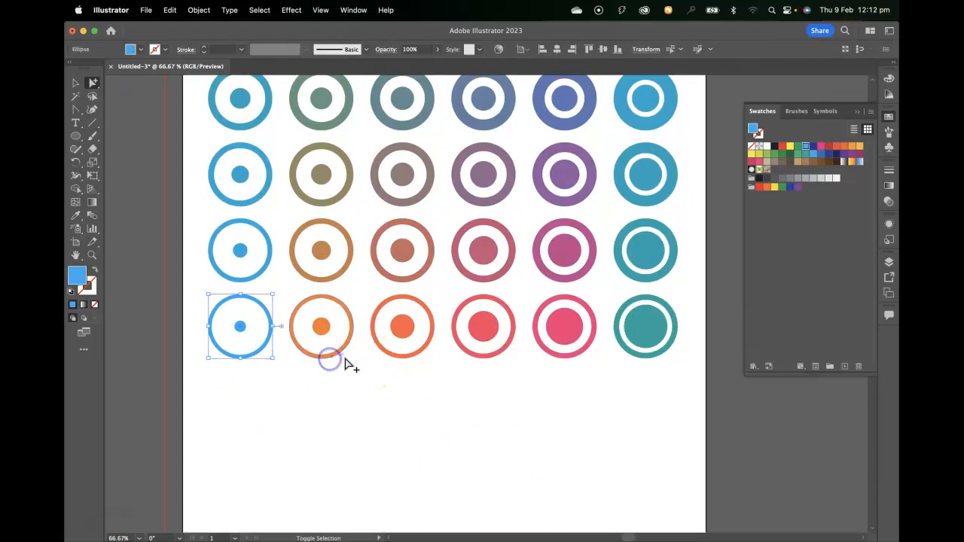
left_click_drag(200, 379, 649, 358)
left_click(649, 339, "shift")
left_click(572, 333, "shift")
left_click(484, 336, "shift")
left_click(404, 330, "shift")
left_click(324, 331, "shift")
left_click(241, 328, "shift")
left_click(194, 10)
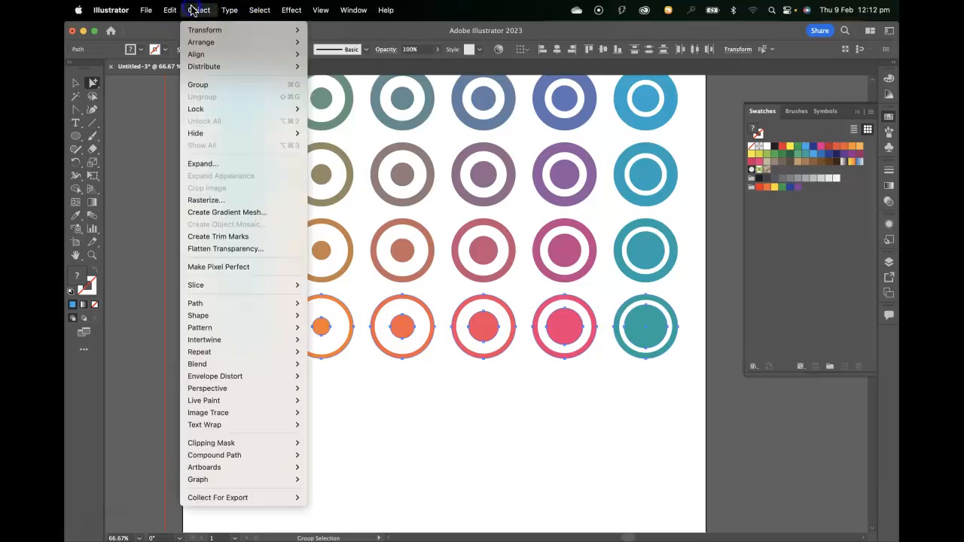
mouse_move(170, 9)
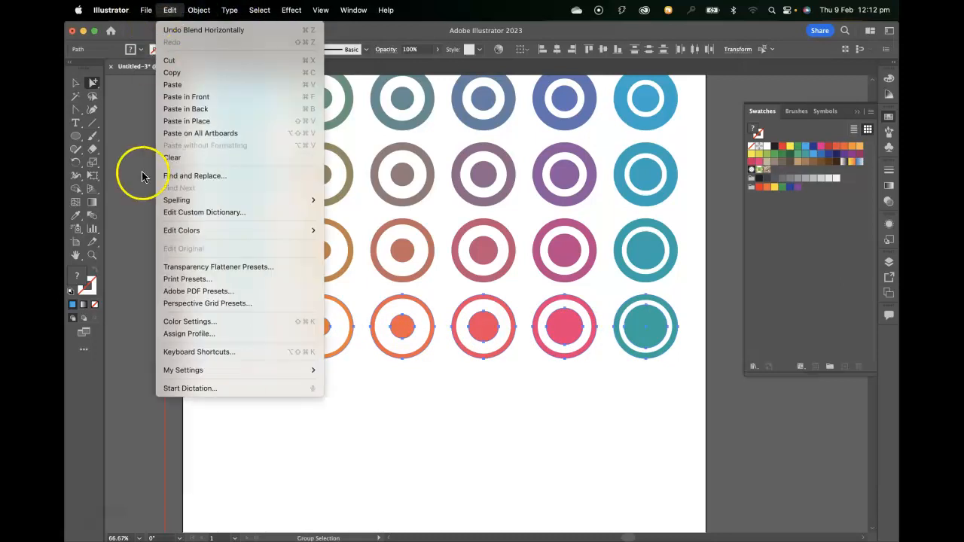
mouse_move(173, 236)
left_click(381, 286)
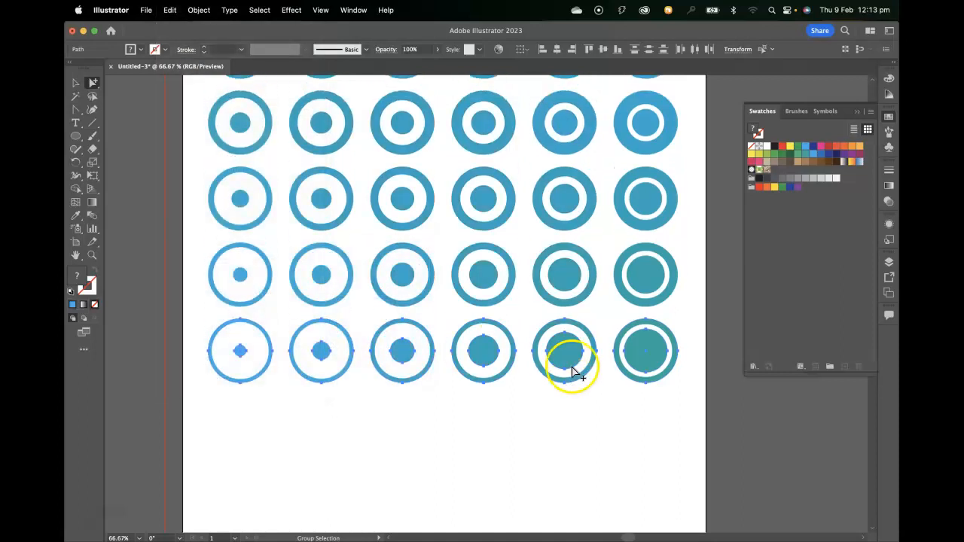
Deselect the artwork with the Selection tool and review the whole recoloured grid
scroll(570, 369, "up", 3)
scroll(571, 369, "up", 2)
key("super+minus")
left_click_drag(556, 248, 514, 388)
left_click(75, 83)
left_click(157, 126)
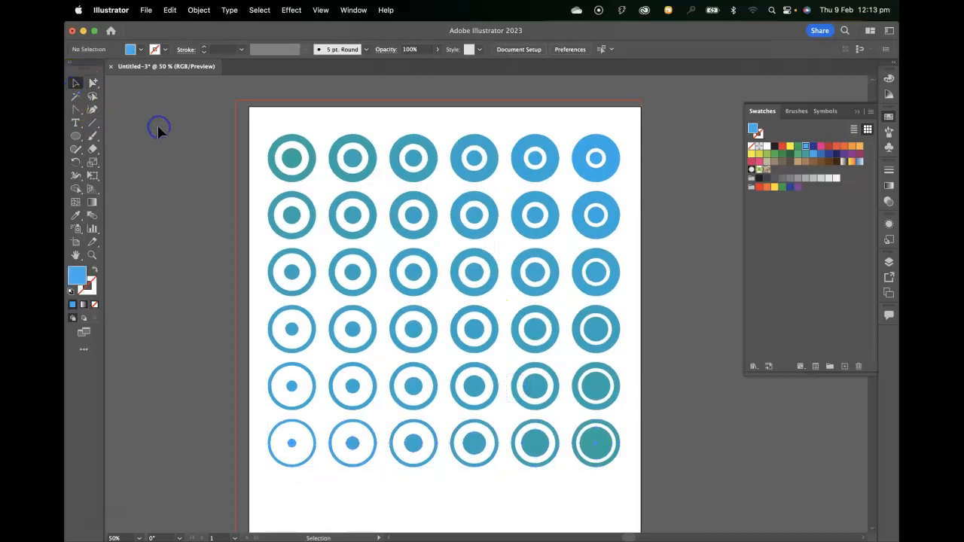